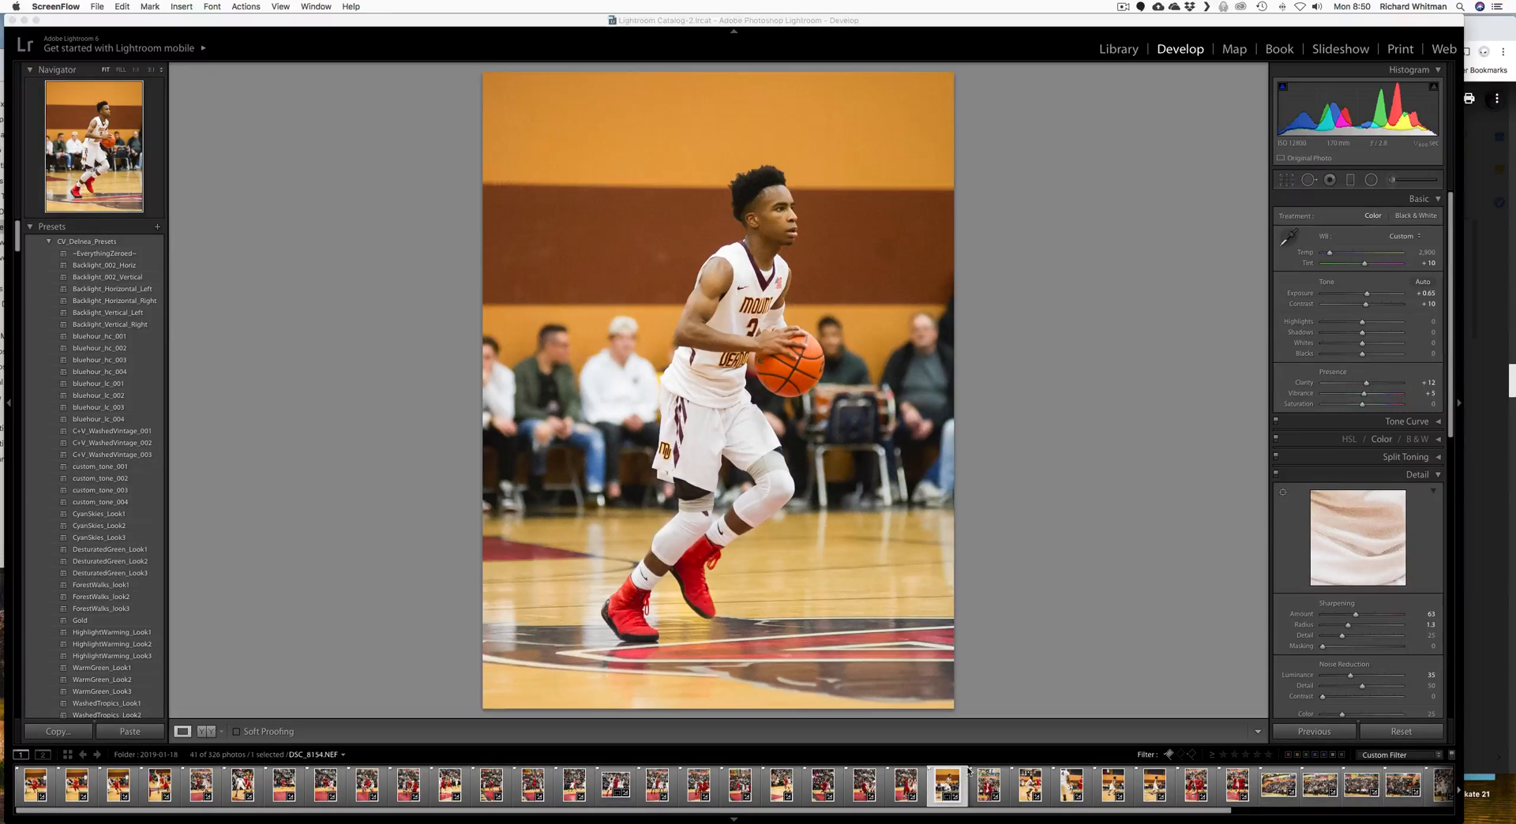
Step: Select every photo in the filmstrip and clear the whole selection again
{"action": "key", "text": "super+a"}
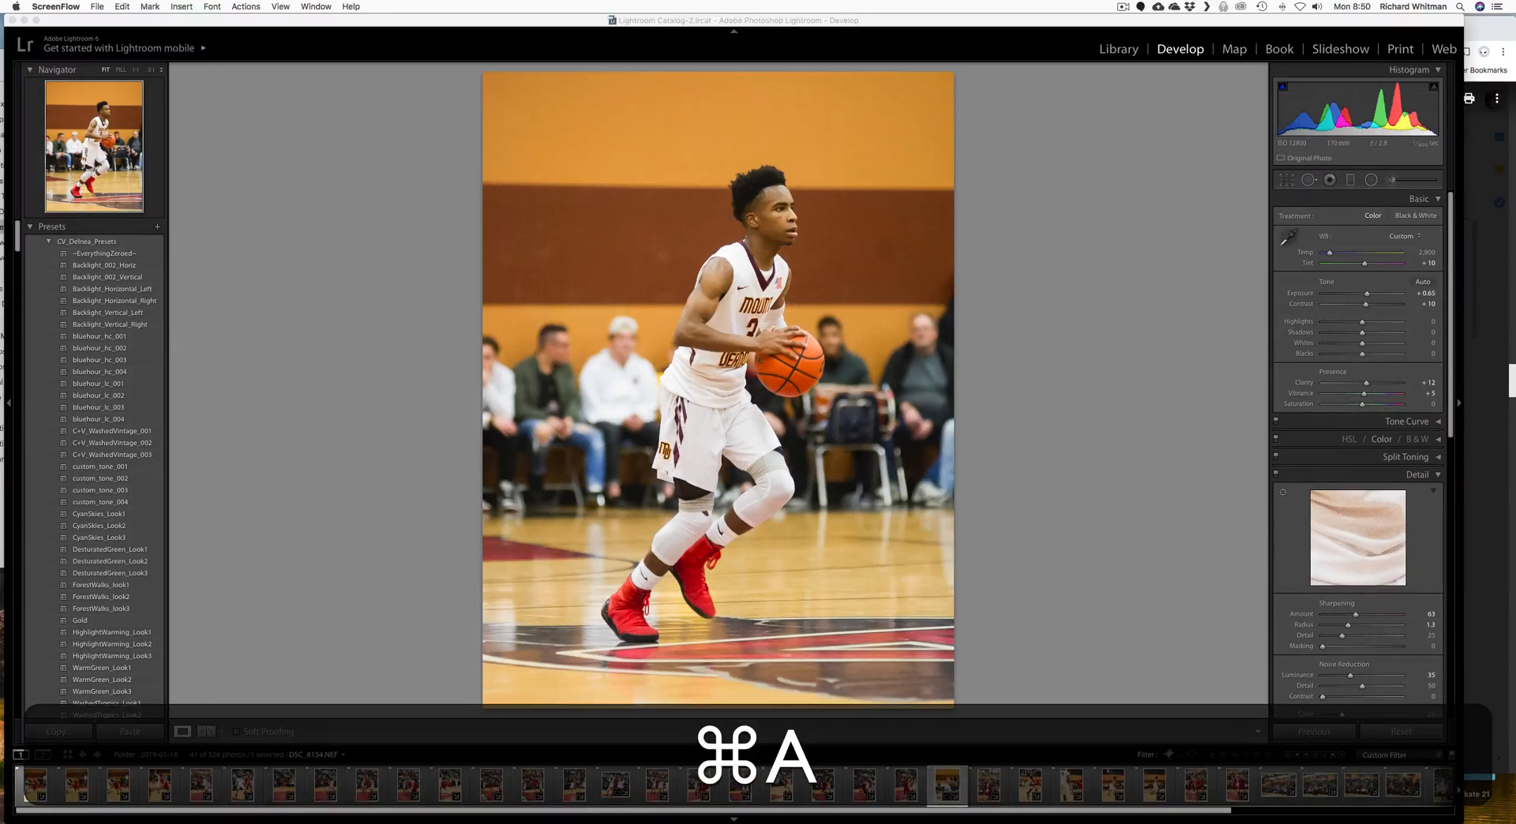
{"action": "left_click", "coordinate": [894, 785]}
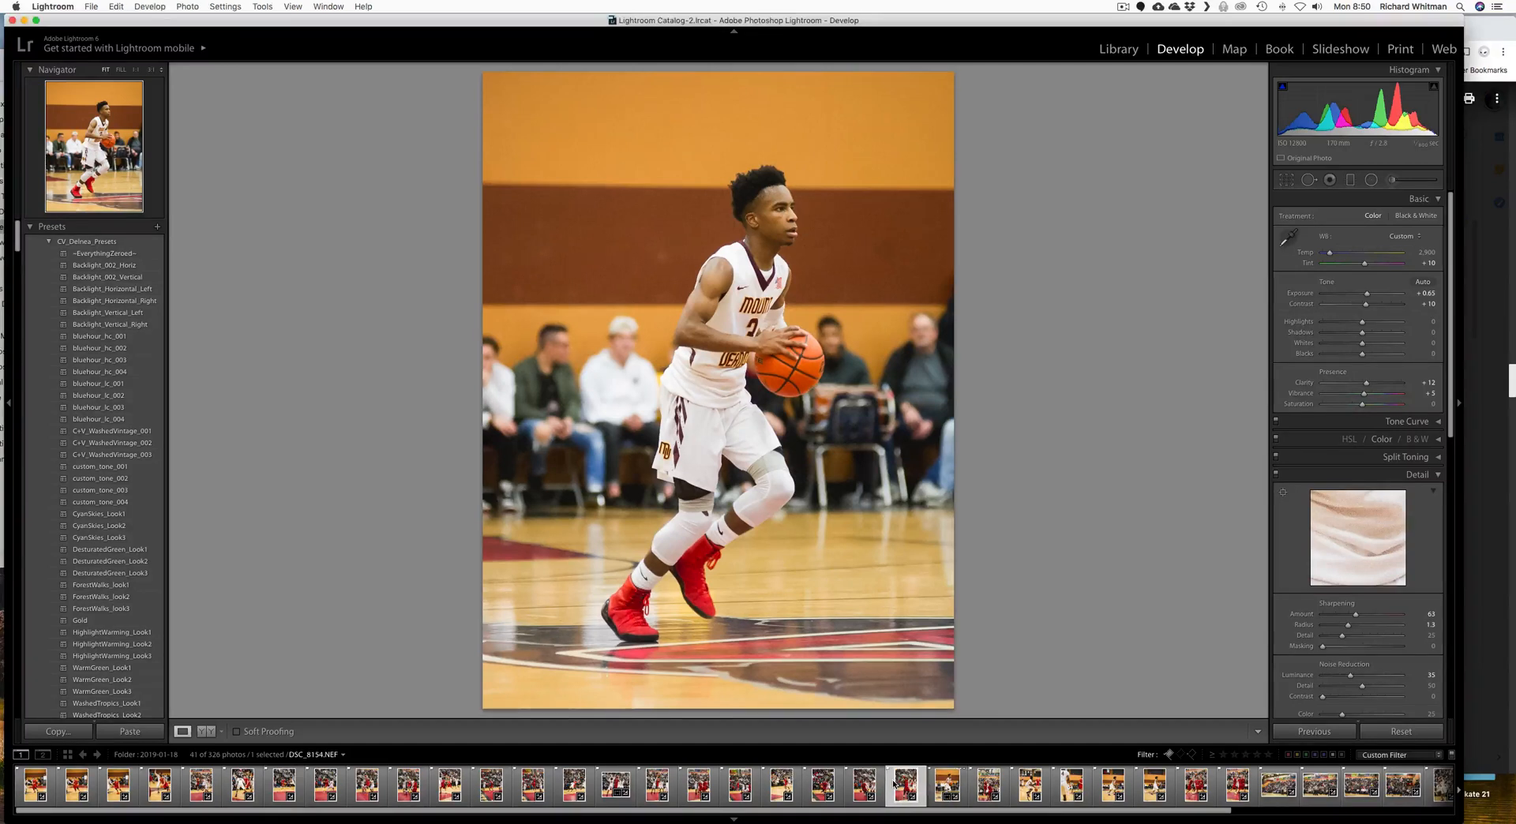
{"action": "key", "text": "super+a"}
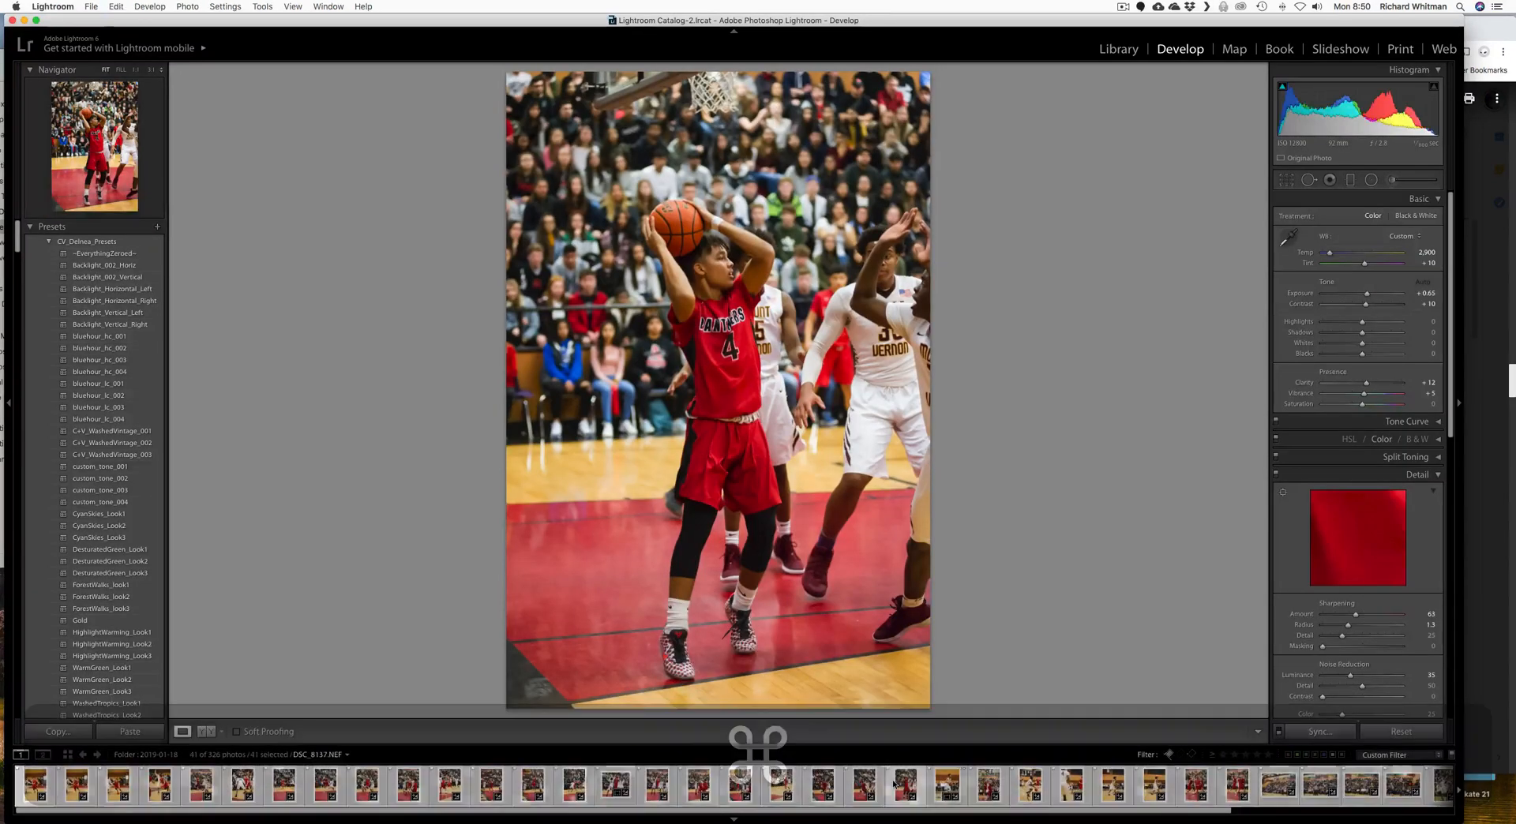
{"action": "left_click", "coordinate": [732, 793]}
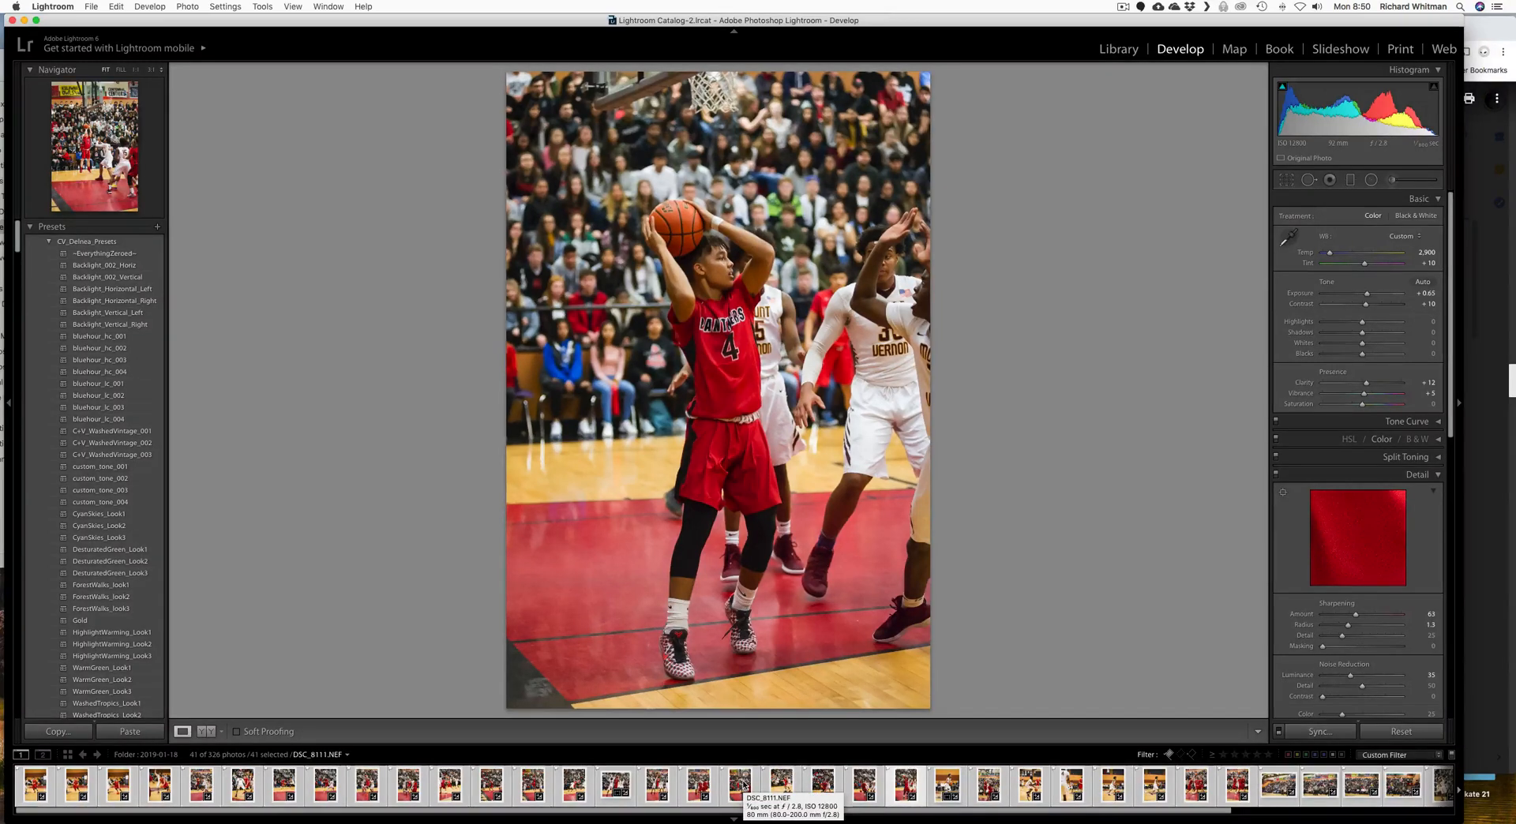
{"action": "left_click", "coordinate": [615, 786]}
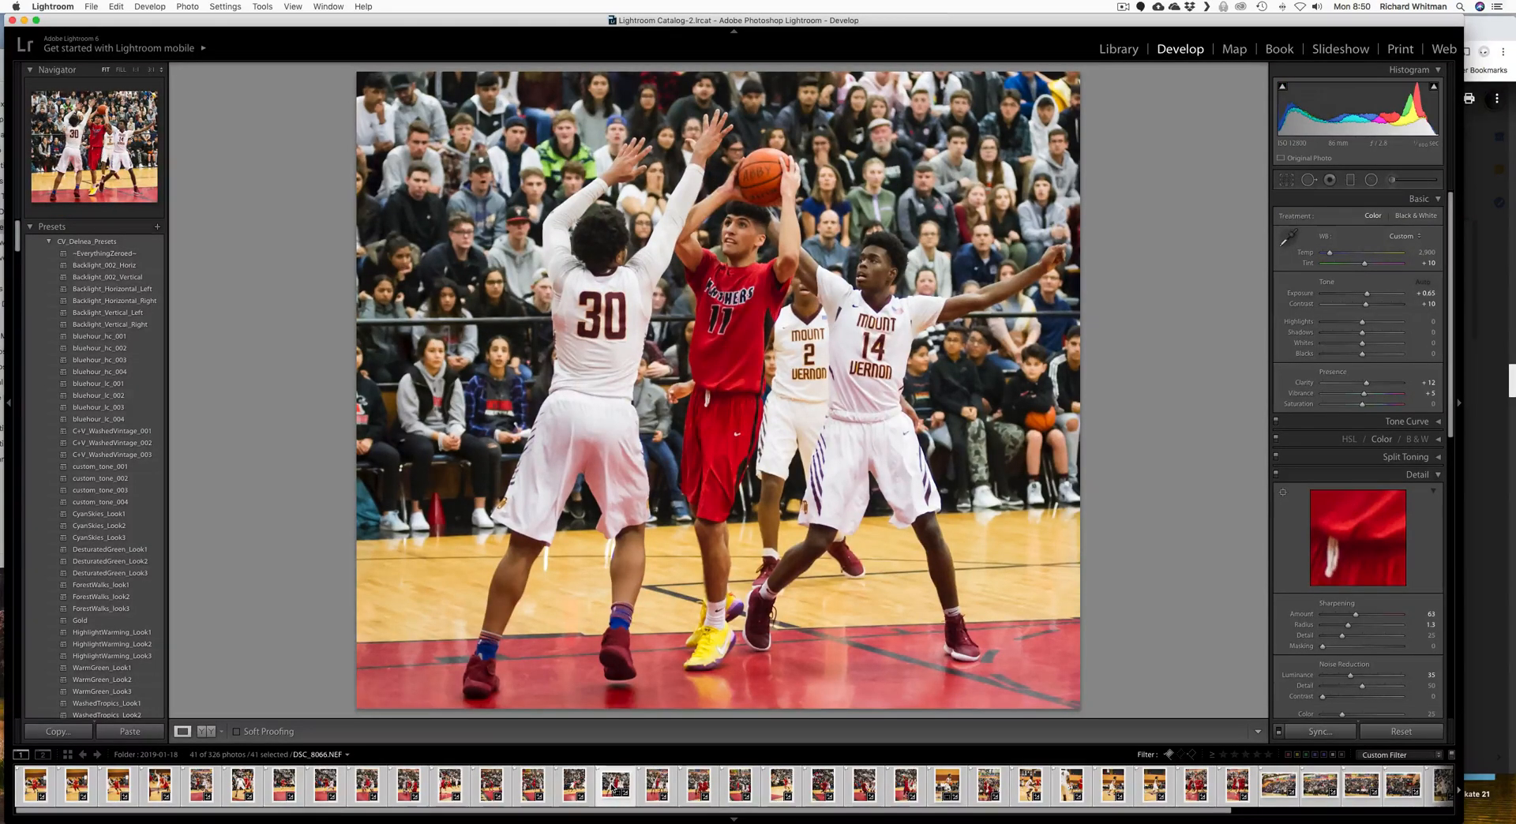
{"action": "key", "text": "super+d"}
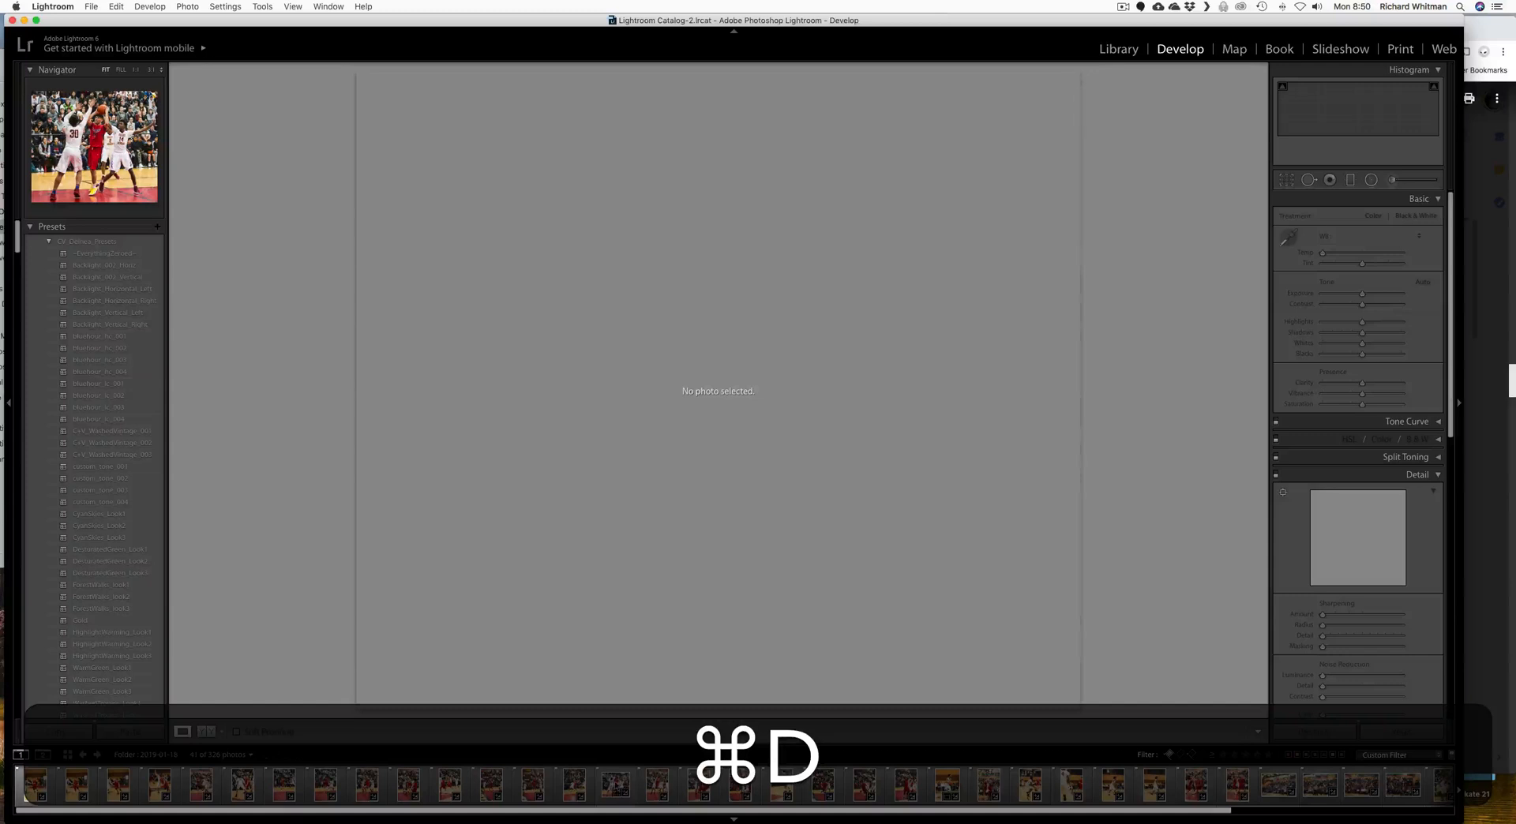
Step: Select DSC_8066.NEF together with three other non-adjacent photos in the filmstrip
{"action": "left_click", "coordinate": [614, 786]}
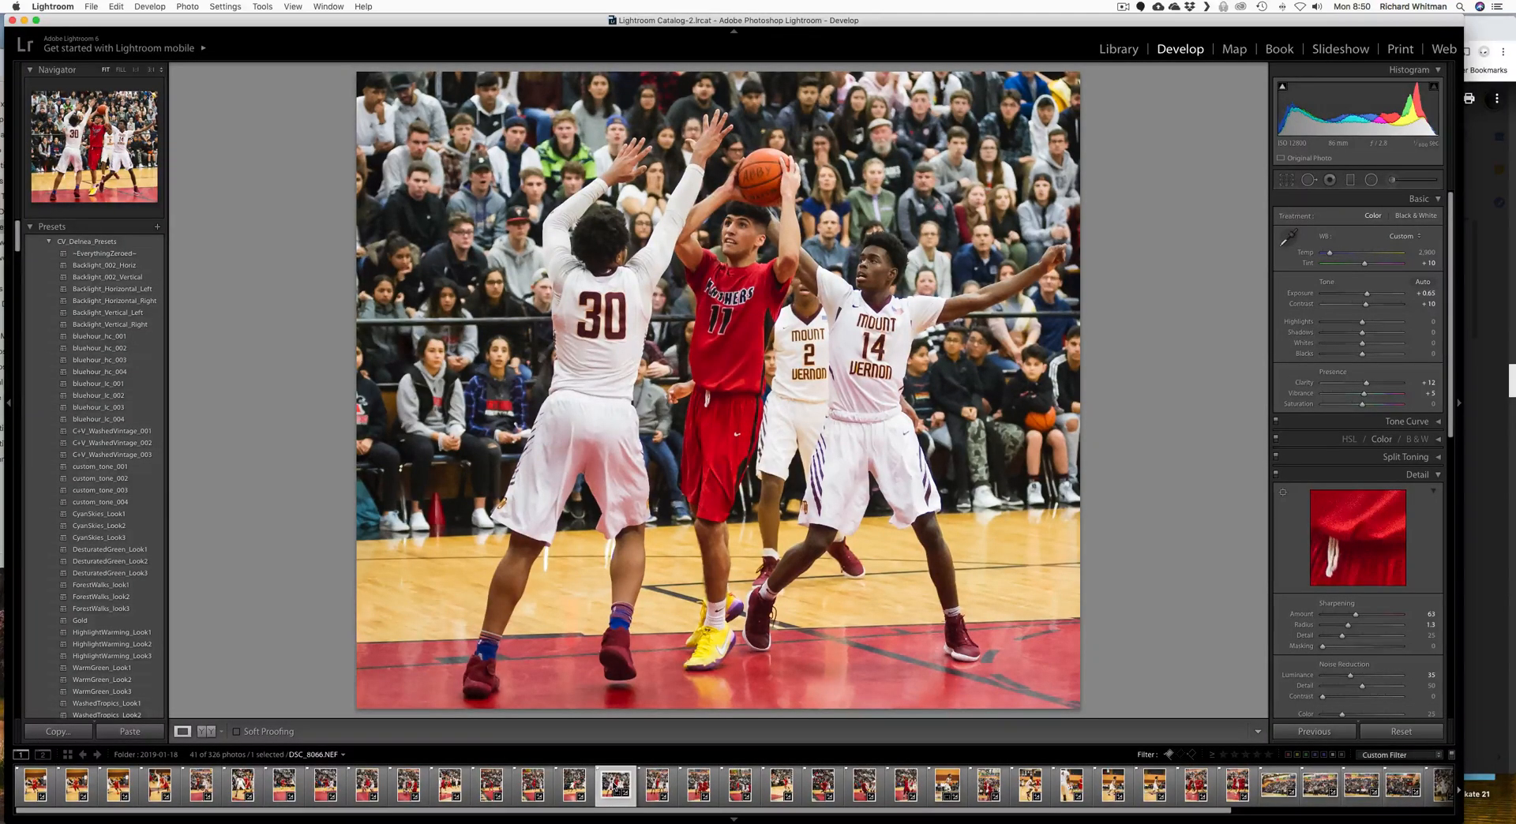
{"action": "key", "text": "super"}
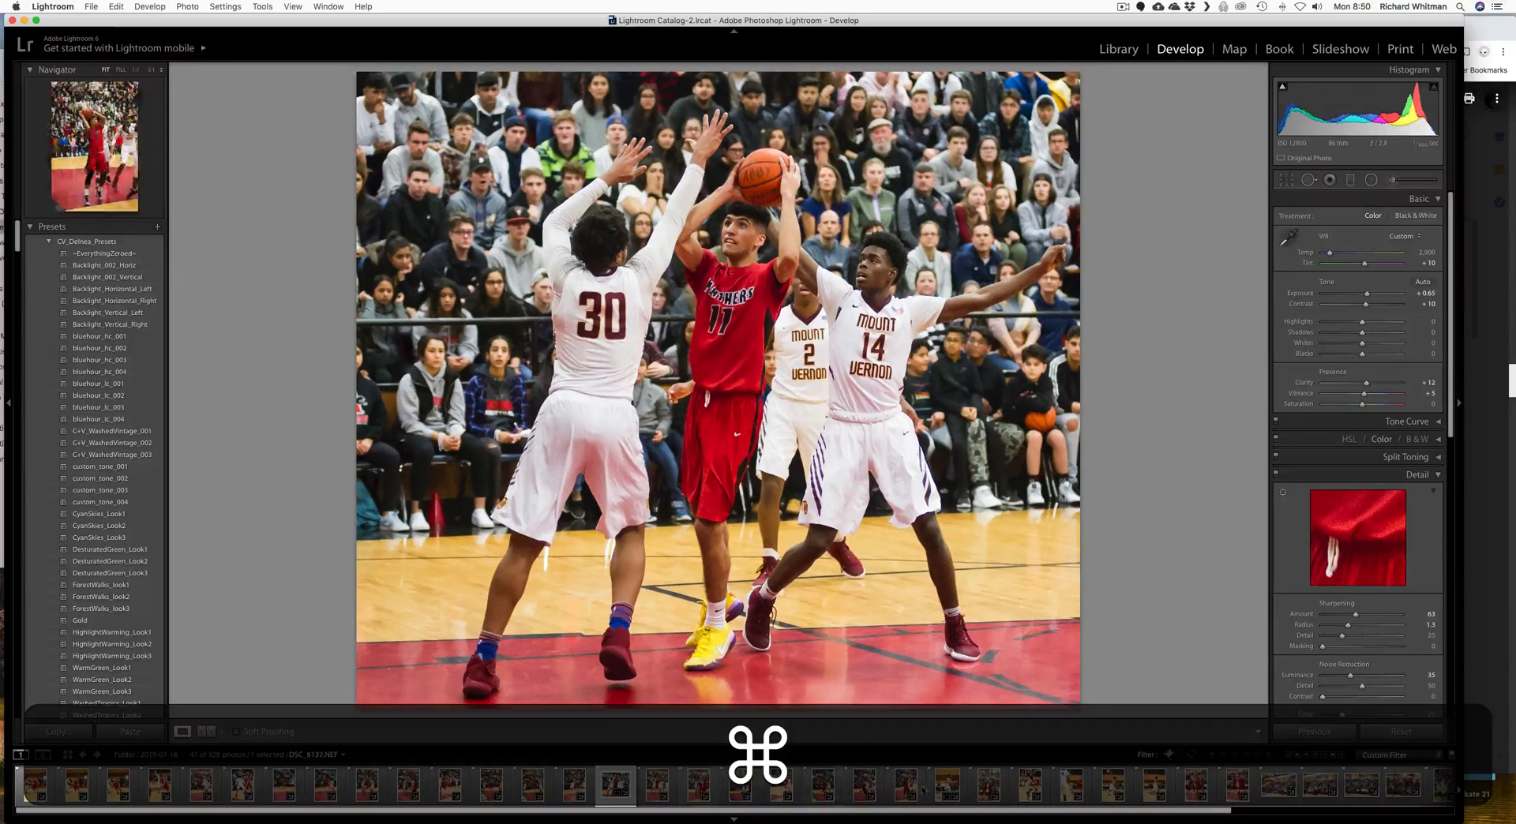
{"action": "left_click", "coordinate": [945, 788], "text": "super"}
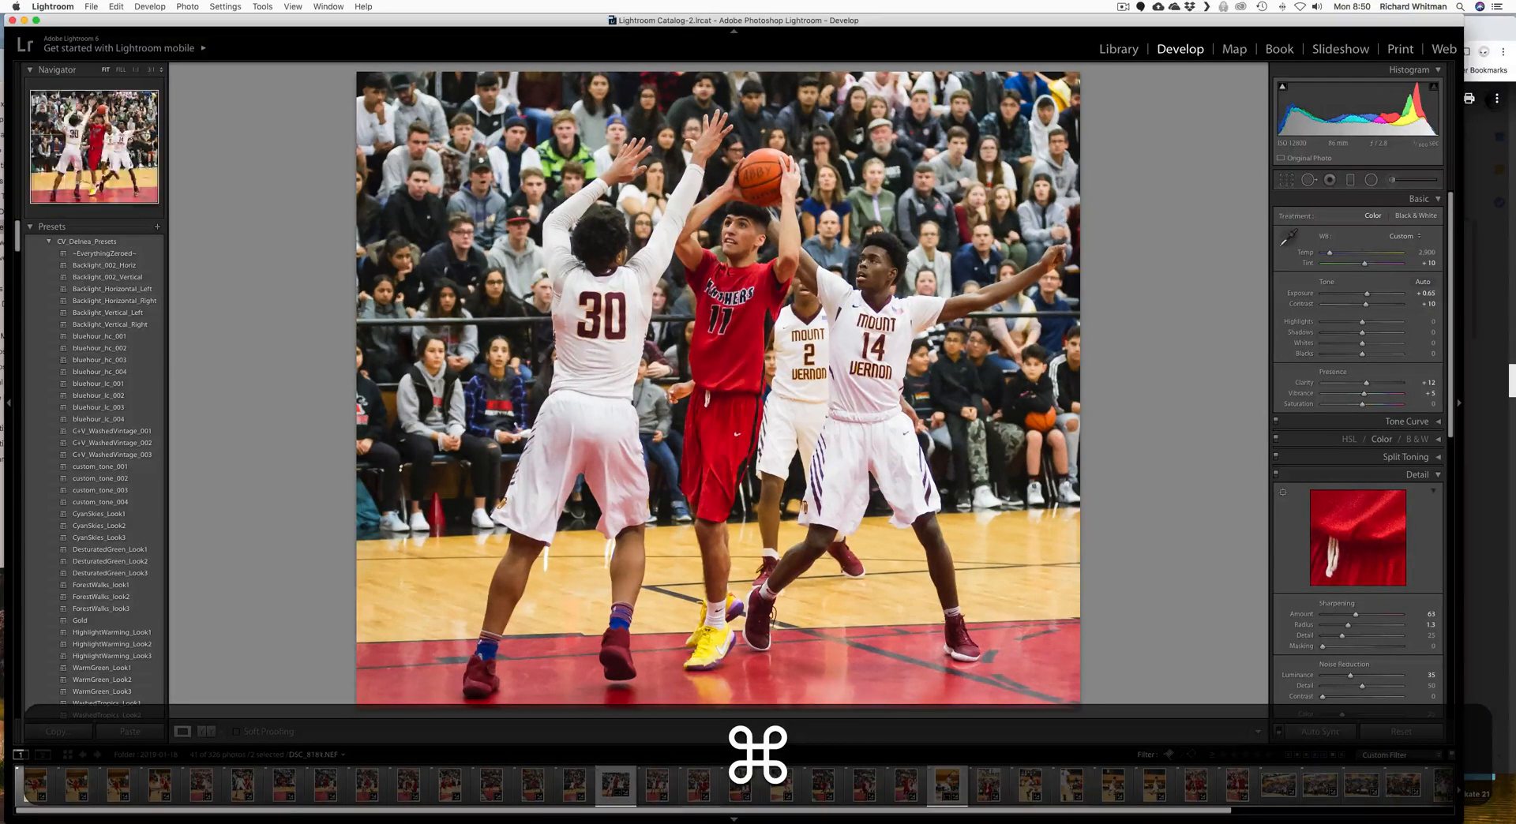
{"action": "left_click", "coordinate": [1113, 786], "text": "super"}
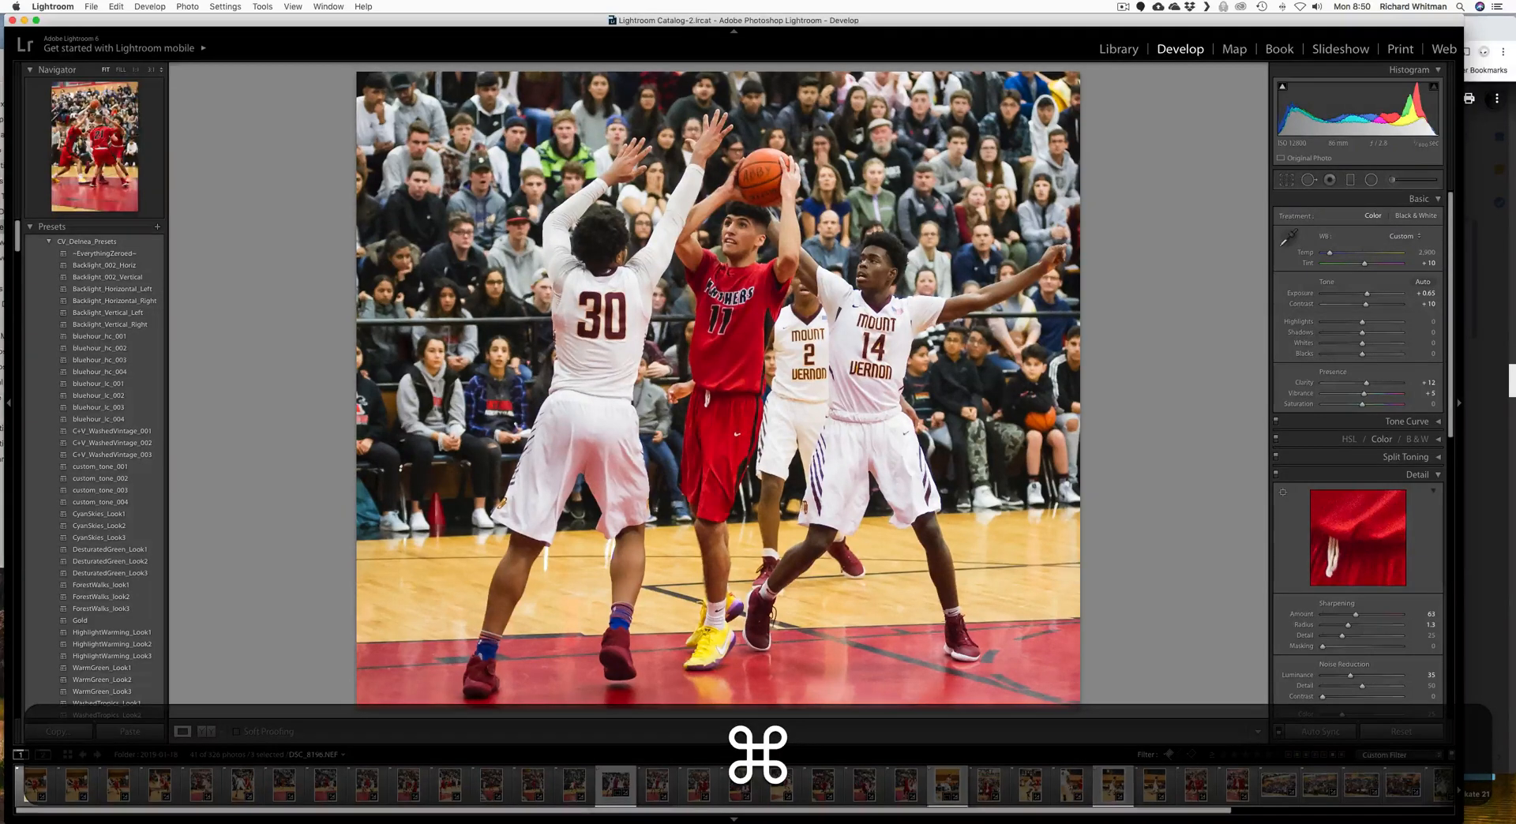
{"action": "left_click", "coordinate": [242, 785], "text": "super"}
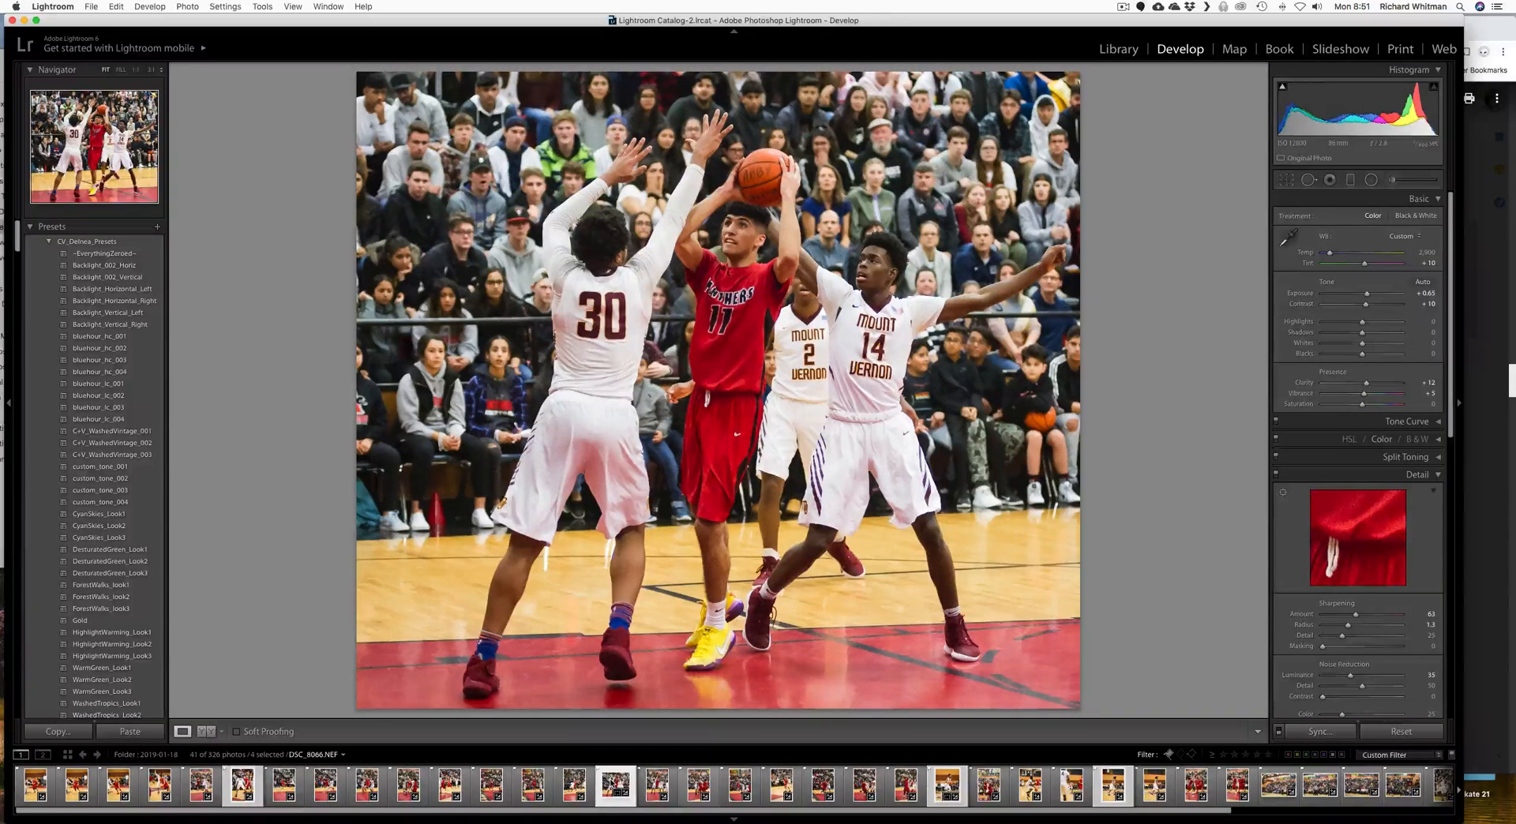
Step: Start exporting the four selected photos and set the destination to a subfolder named basketball on the Desktop
{"action": "right_click", "coordinate": [613, 783]}
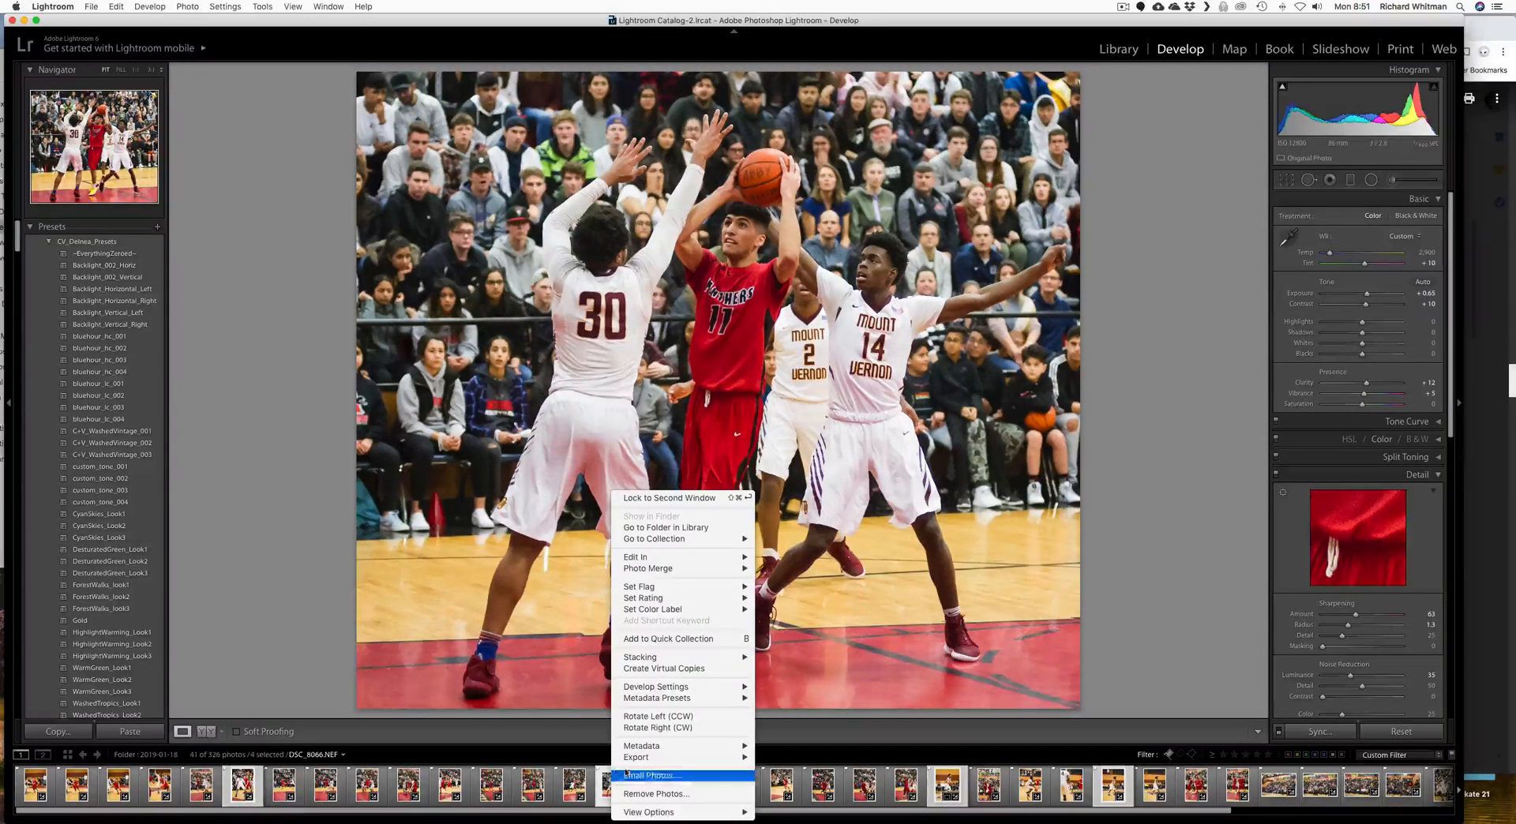
{"action": "mouse_move", "coordinate": [630, 760]}
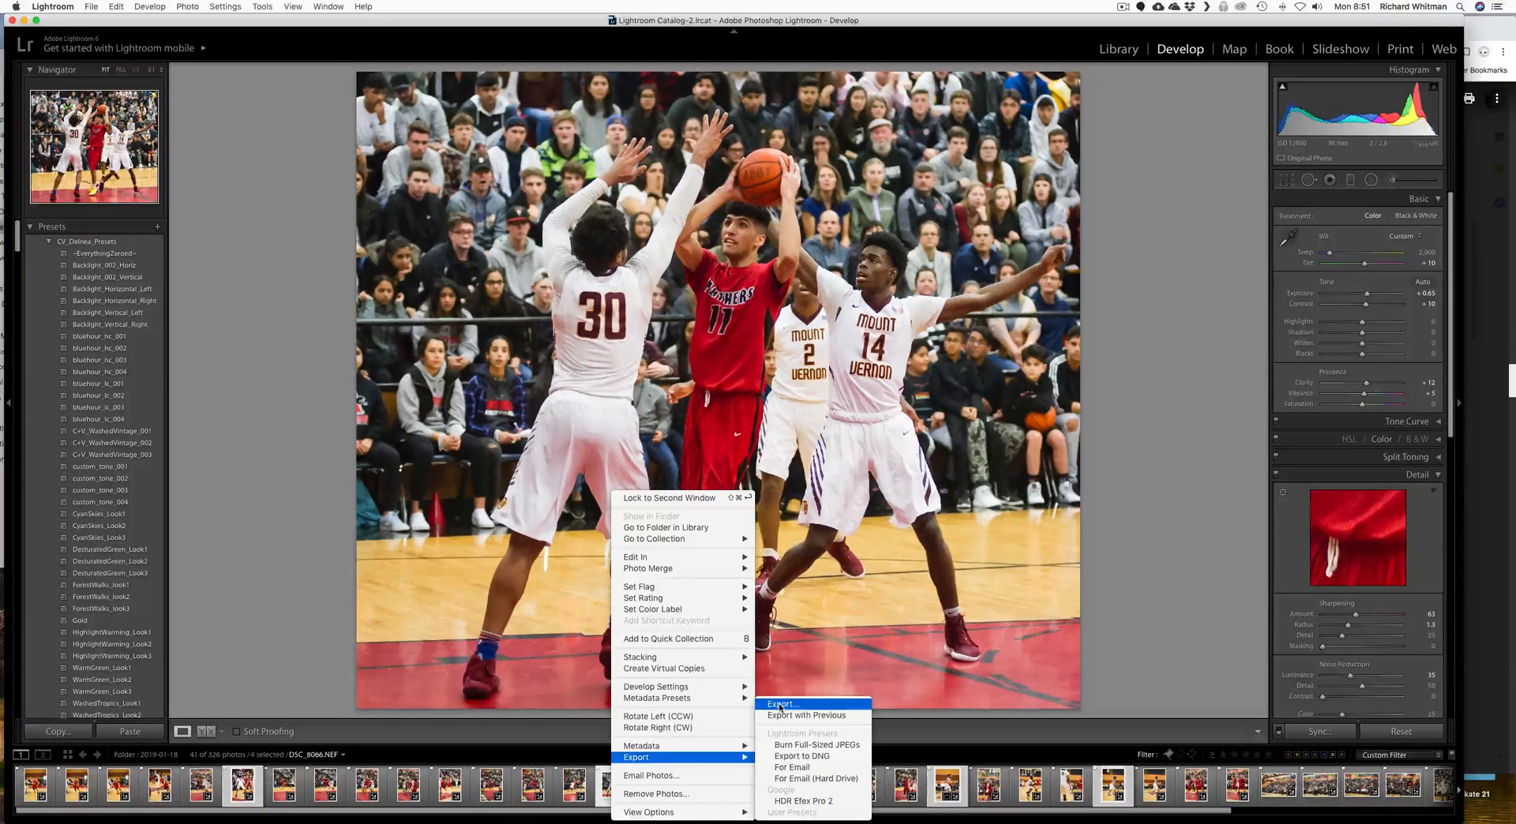
{"action": "left_click", "coordinate": [779, 704]}
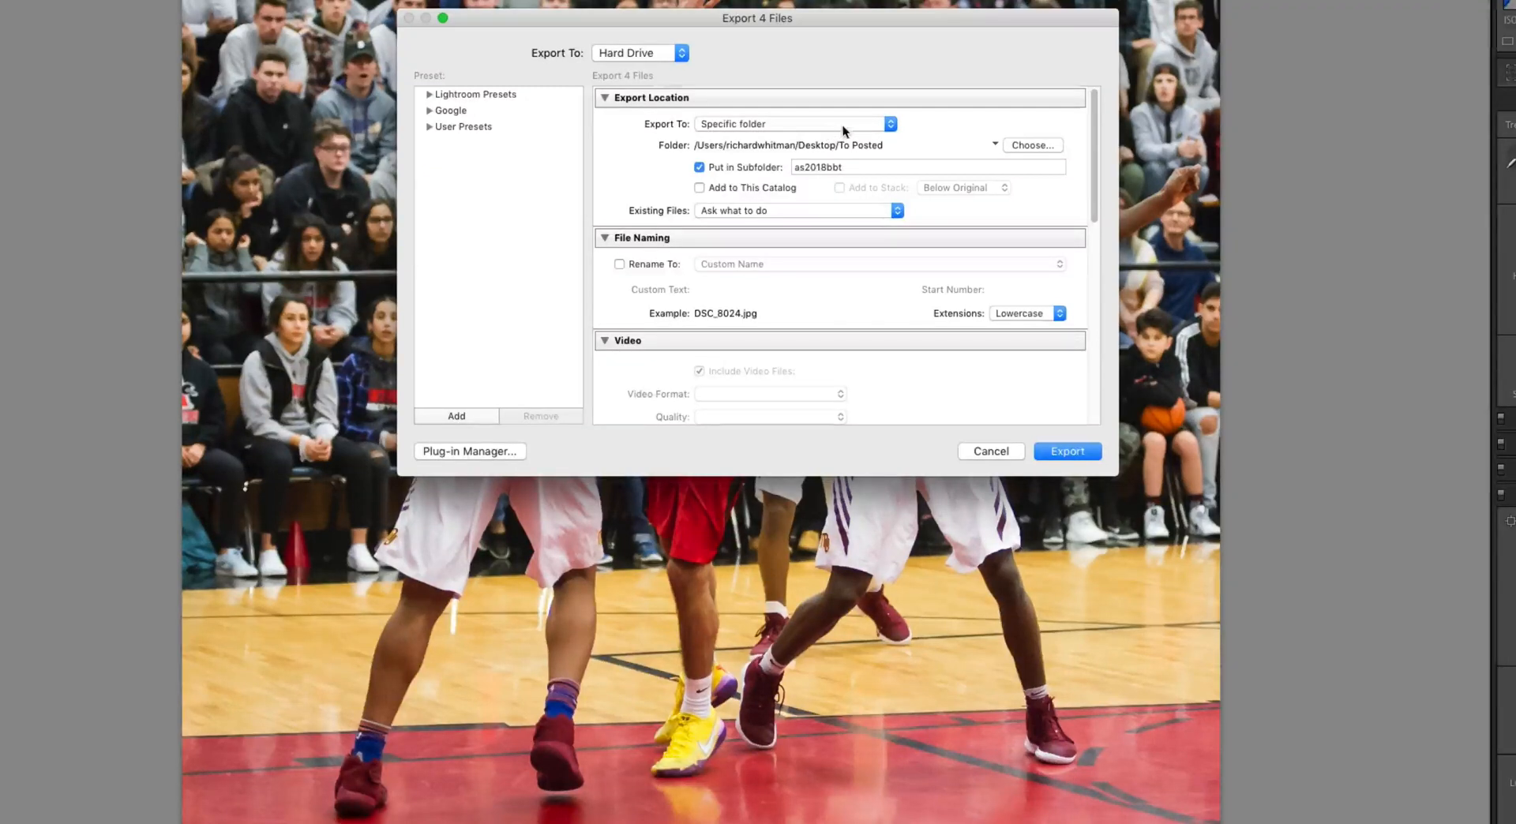
{"action": "left_click", "coordinate": [1029, 146]}
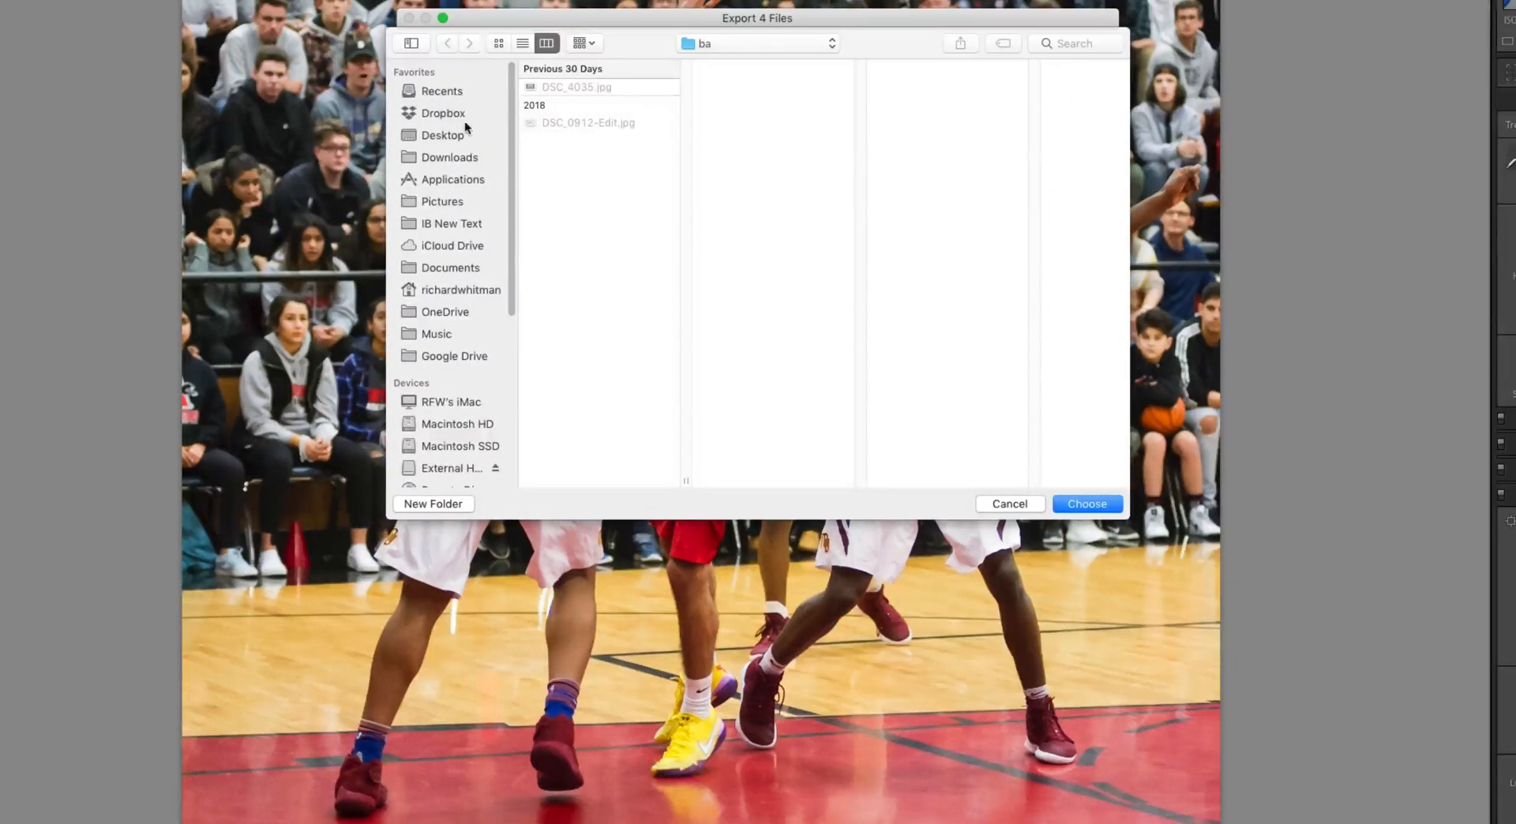
{"action": "left_click", "coordinate": [452, 135]}
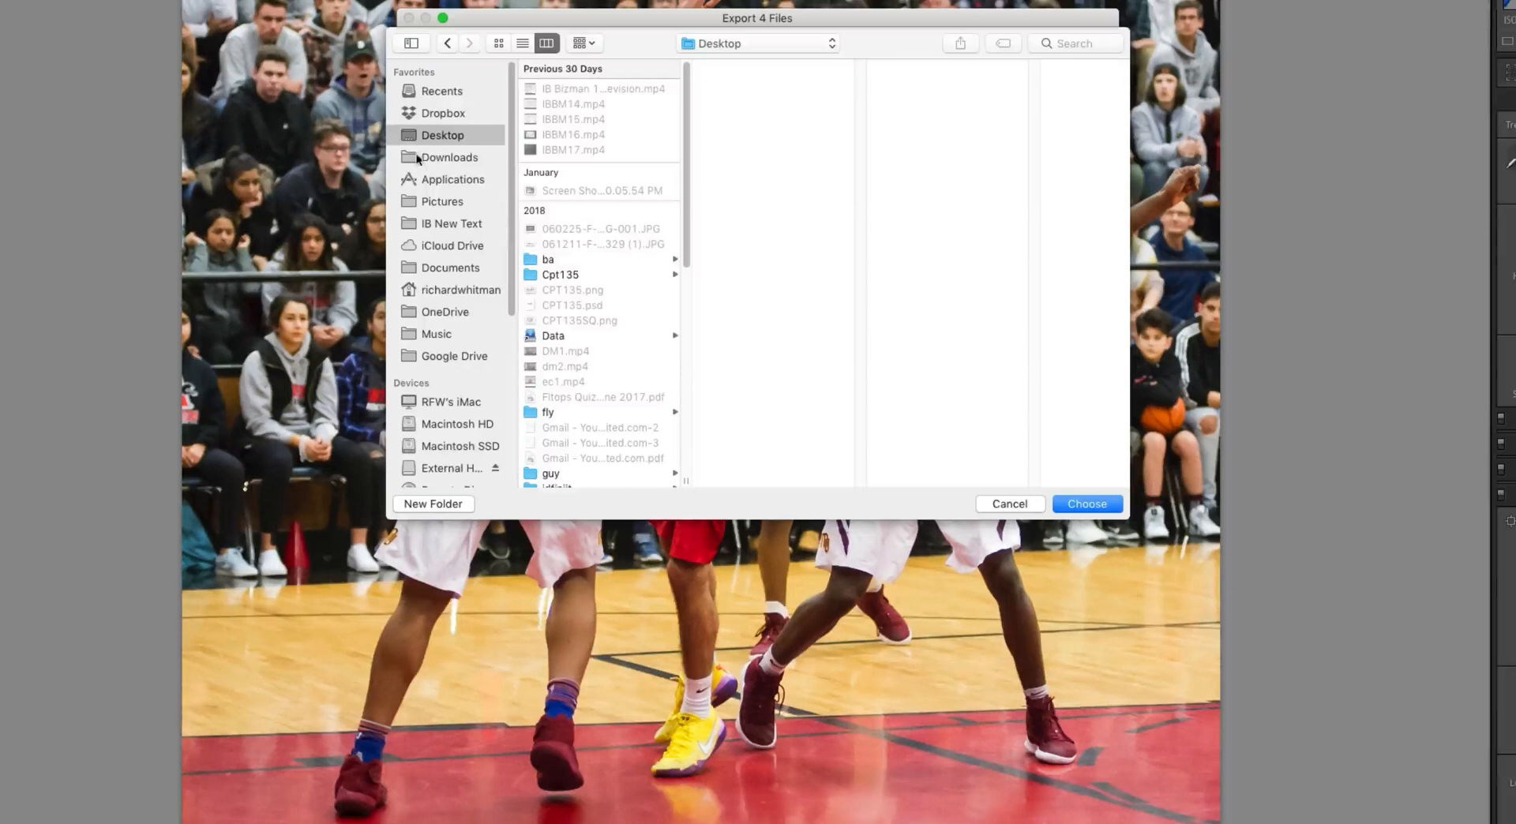
{"action": "left_click", "coordinate": [1081, 504]}
{"action": "left_click", "coordinate": [867, 166]}
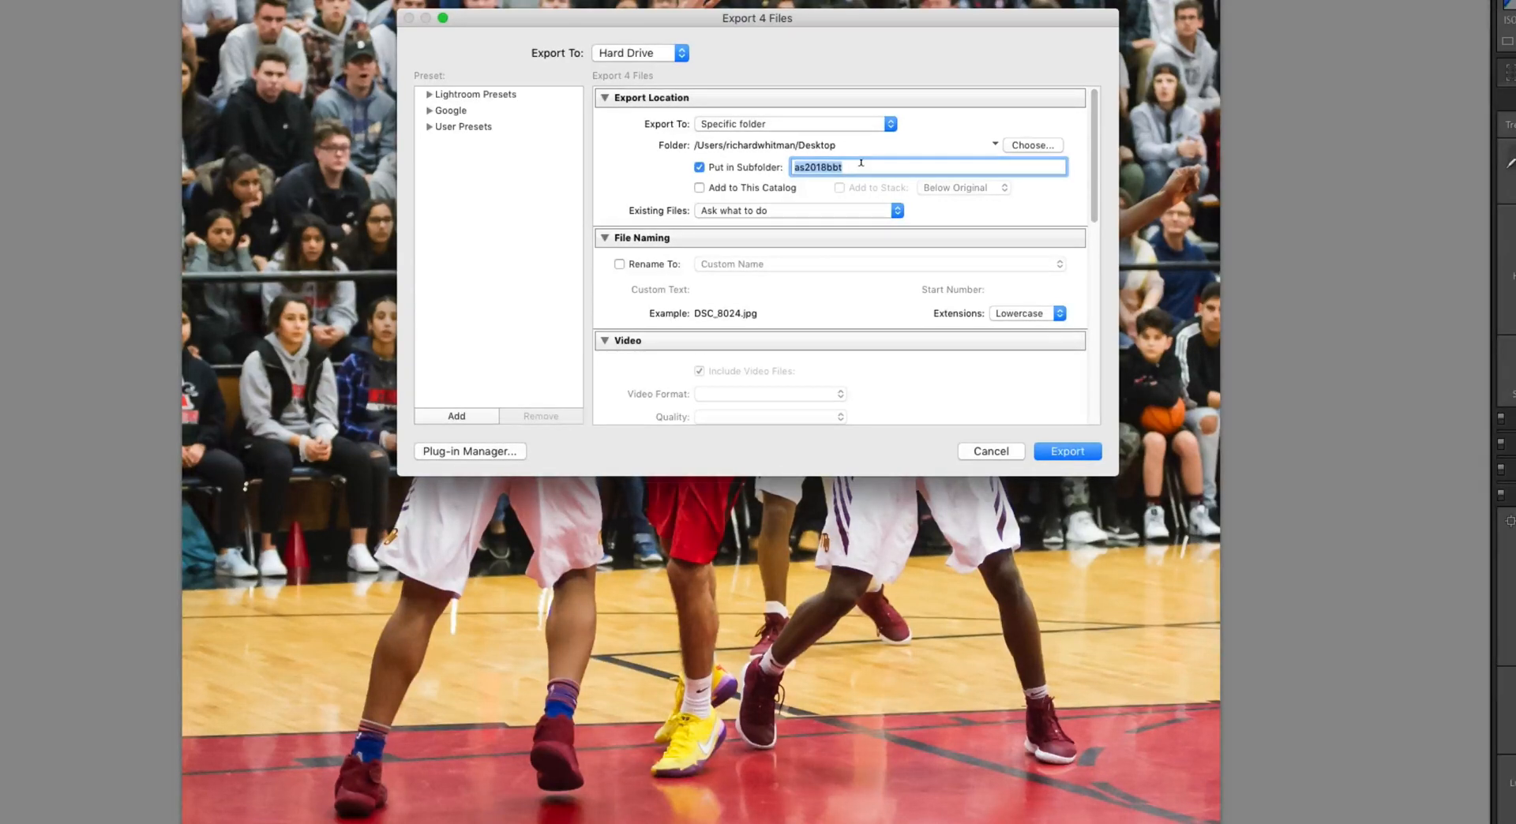
{"action": "type", "text": "basketball"}
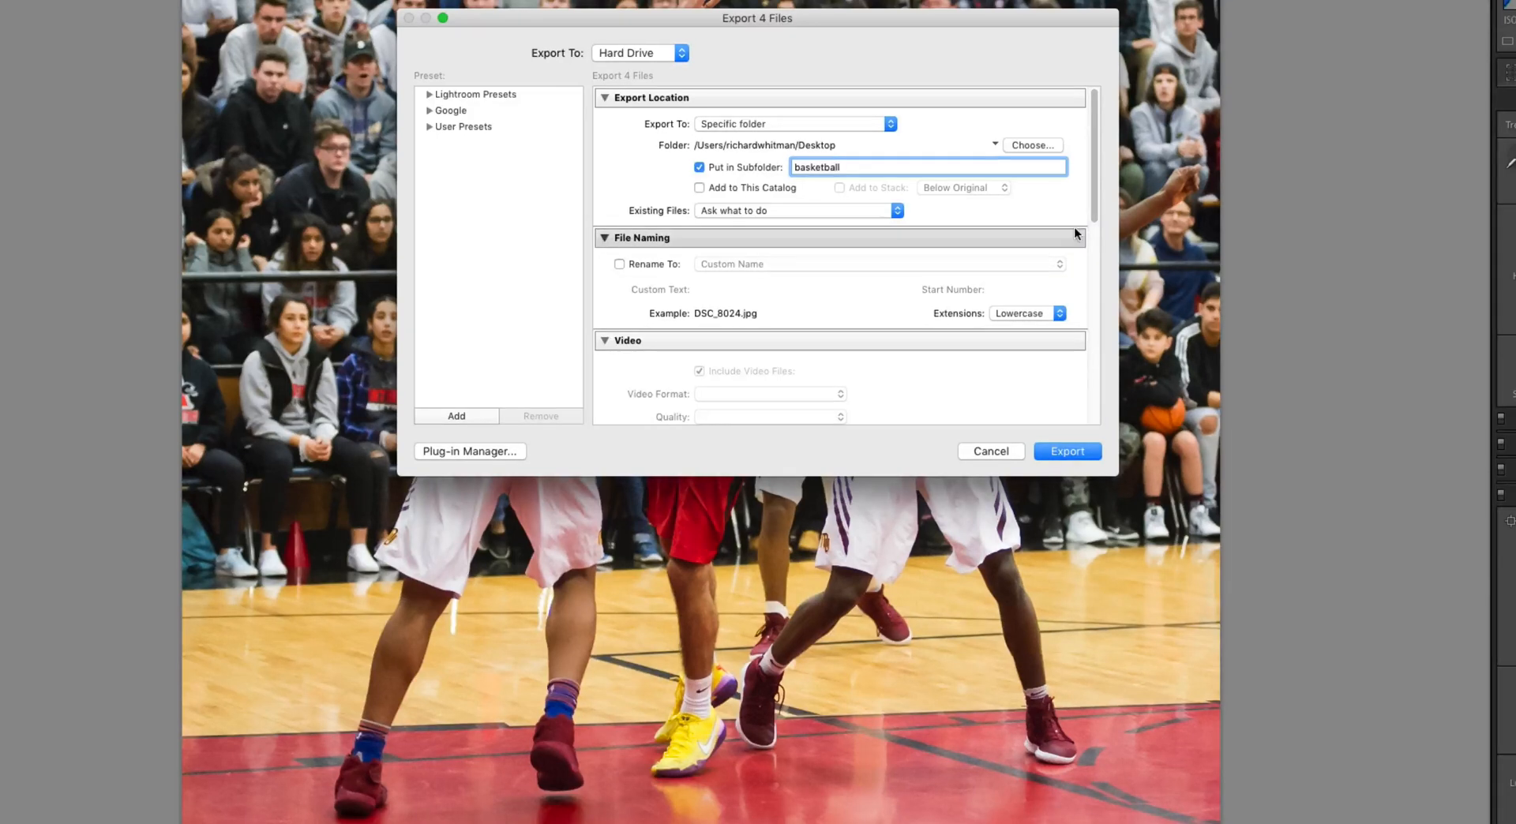
Step: Review the remaining file format, sizing, sharpening, metadata and post-processing options and export the four photos
{"action": "left_click", "coordinate": [1091, 207]}
{"action": "left_click_drag", "start_coordinate": [1091, 205], "coordinate": [1082, 307]}
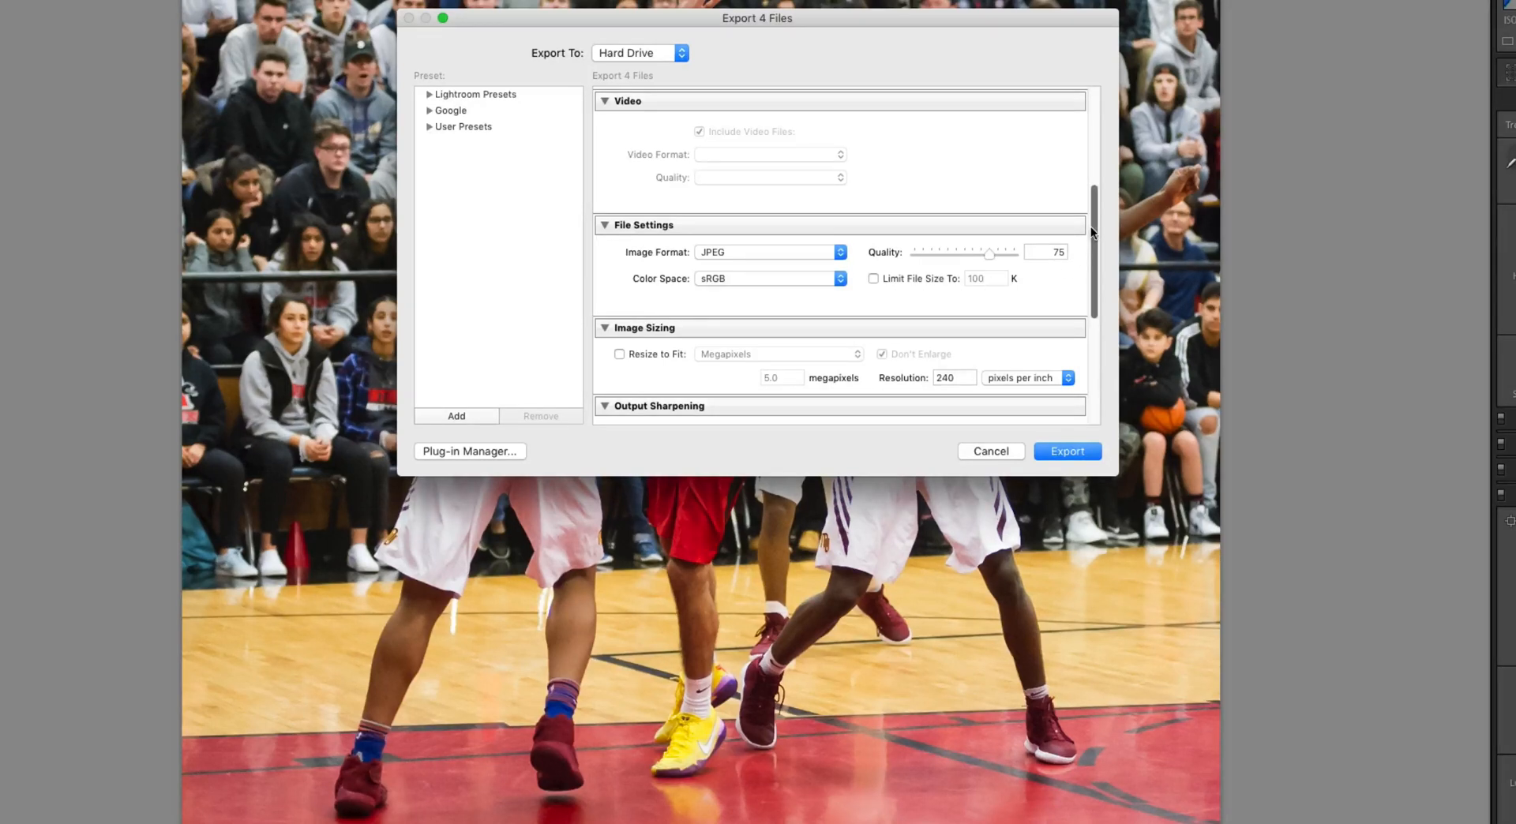
{"action": "left_click_drag", "start_coordinate": [1091, 228], "coordinate": [1083, 278]}
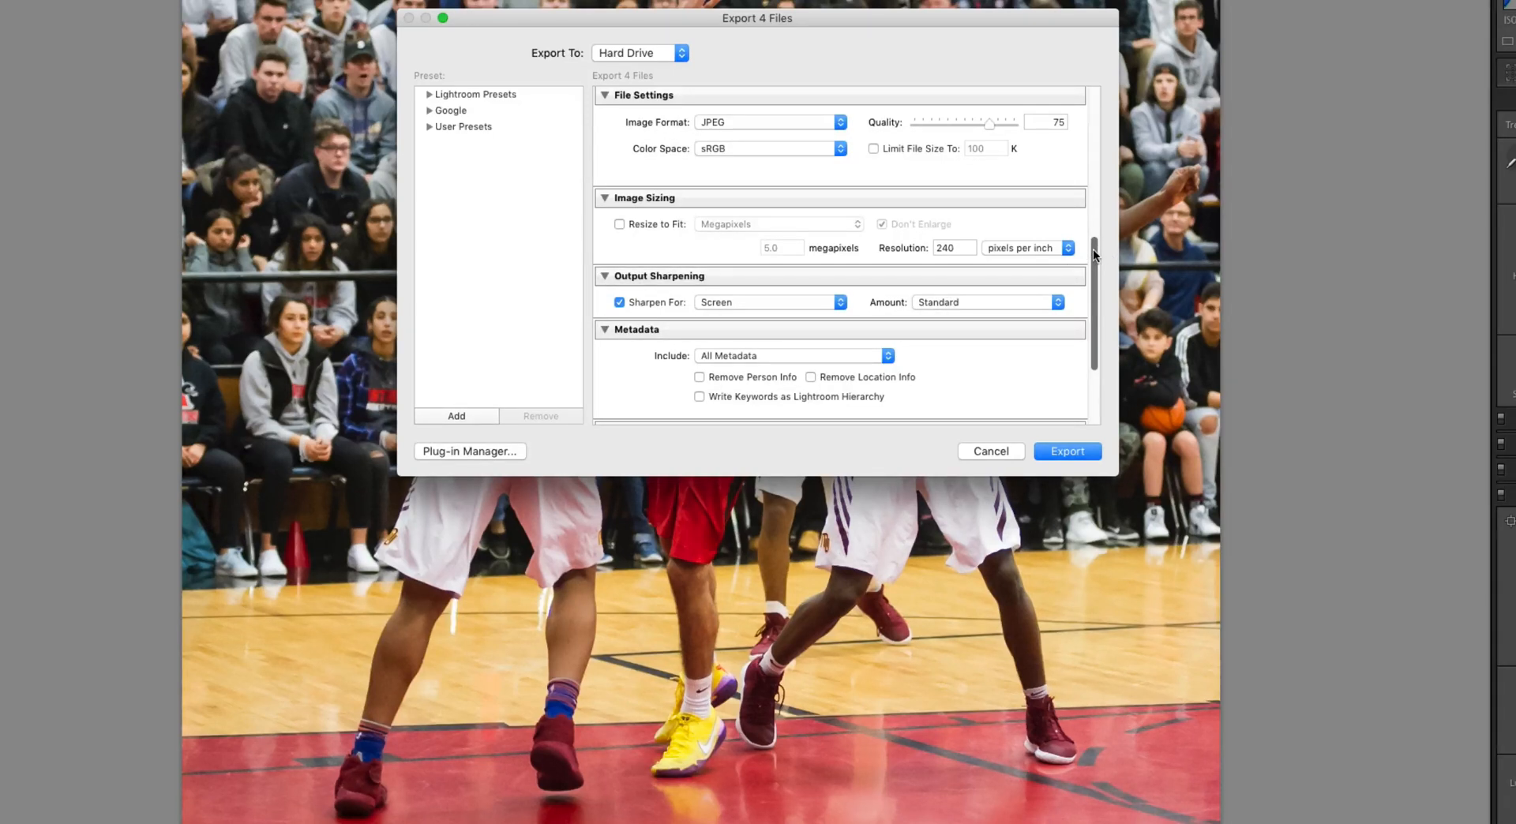
{"action": "left_click_drag", "start_coordinate": [1091, 250], "coordinate": [1090, 304]}
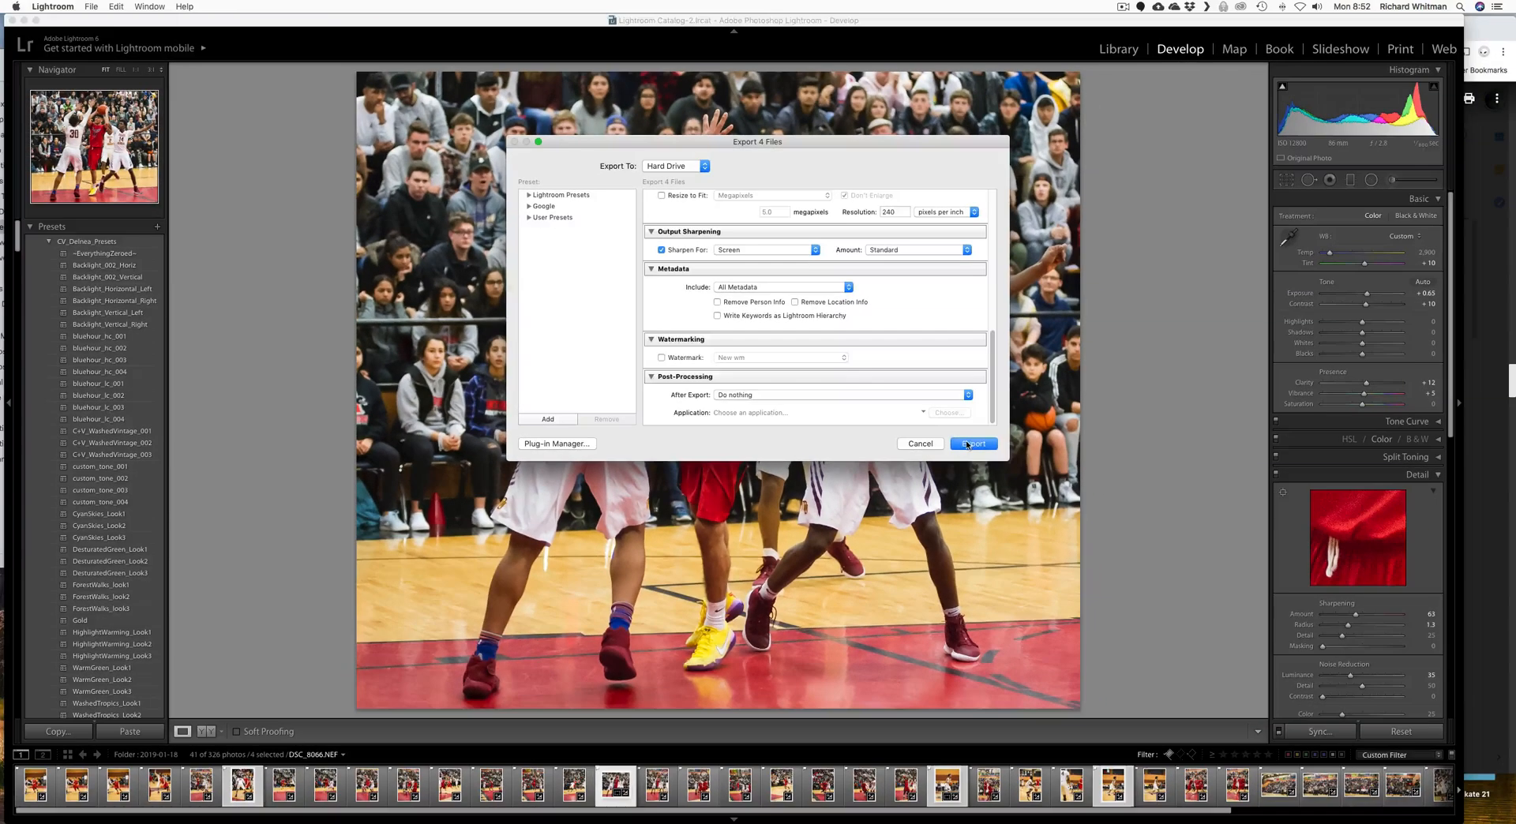
{"action": "left_click", "coordinate": [1067, 451]}
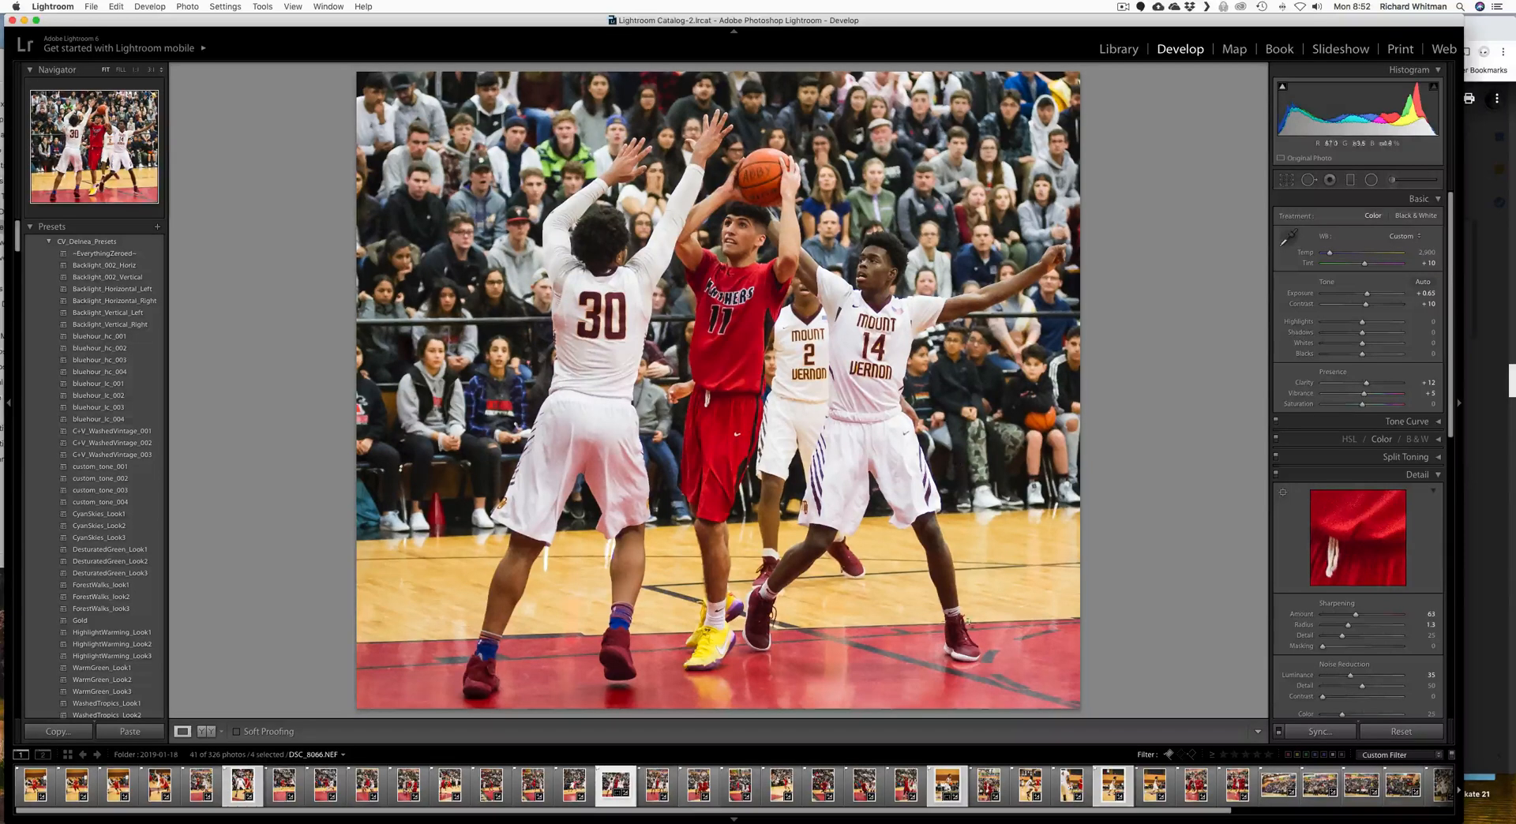
Step: Select only DSC_8066.NEF in the filmstrip and create a virtual copy of it
{"action": "left_click", "coordinate": [663, 796]}
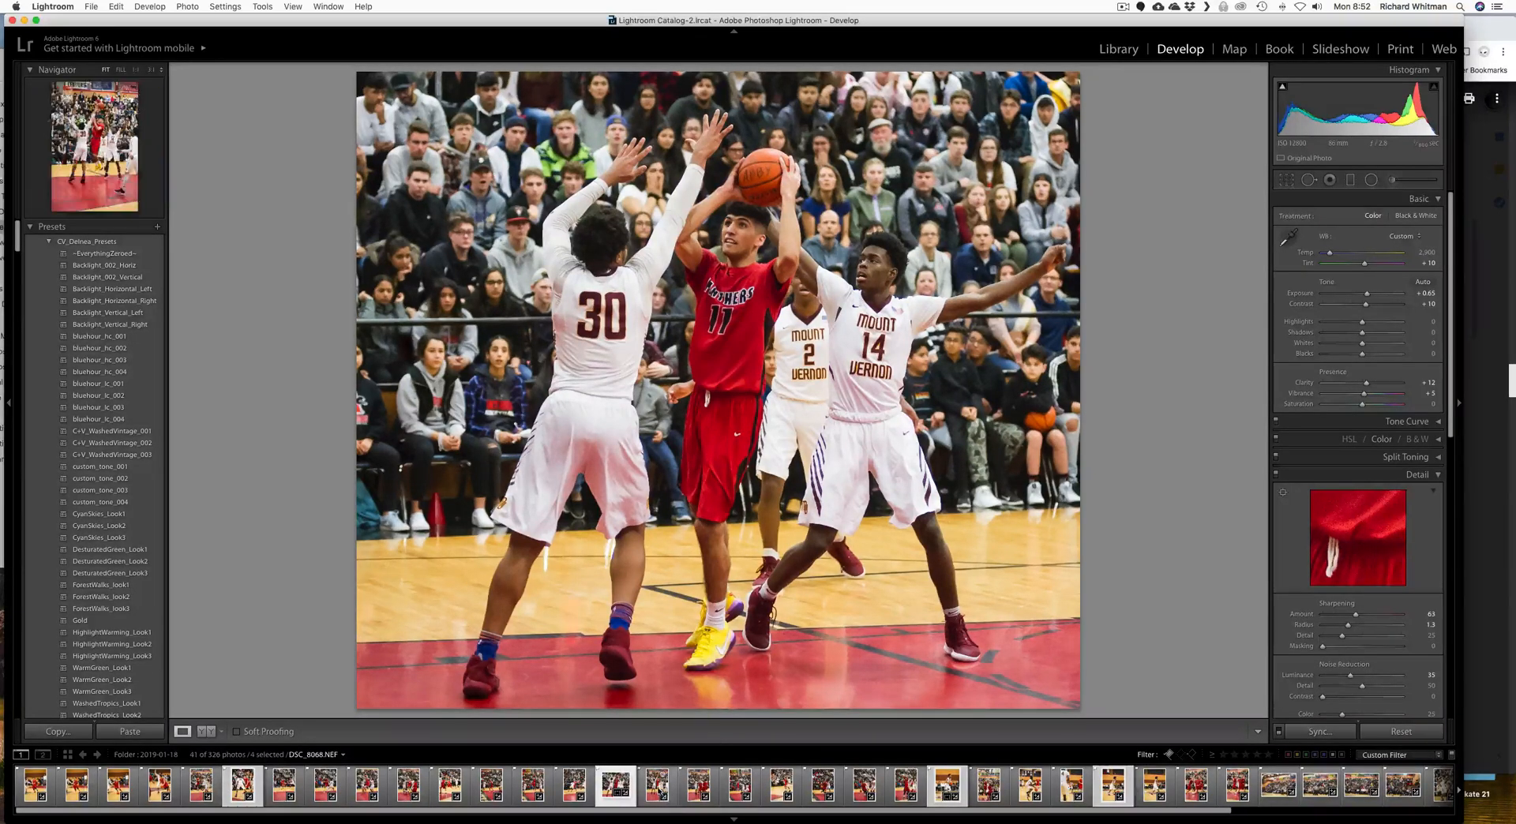
{"action": "left_click", "coordinate": [659, 792]}
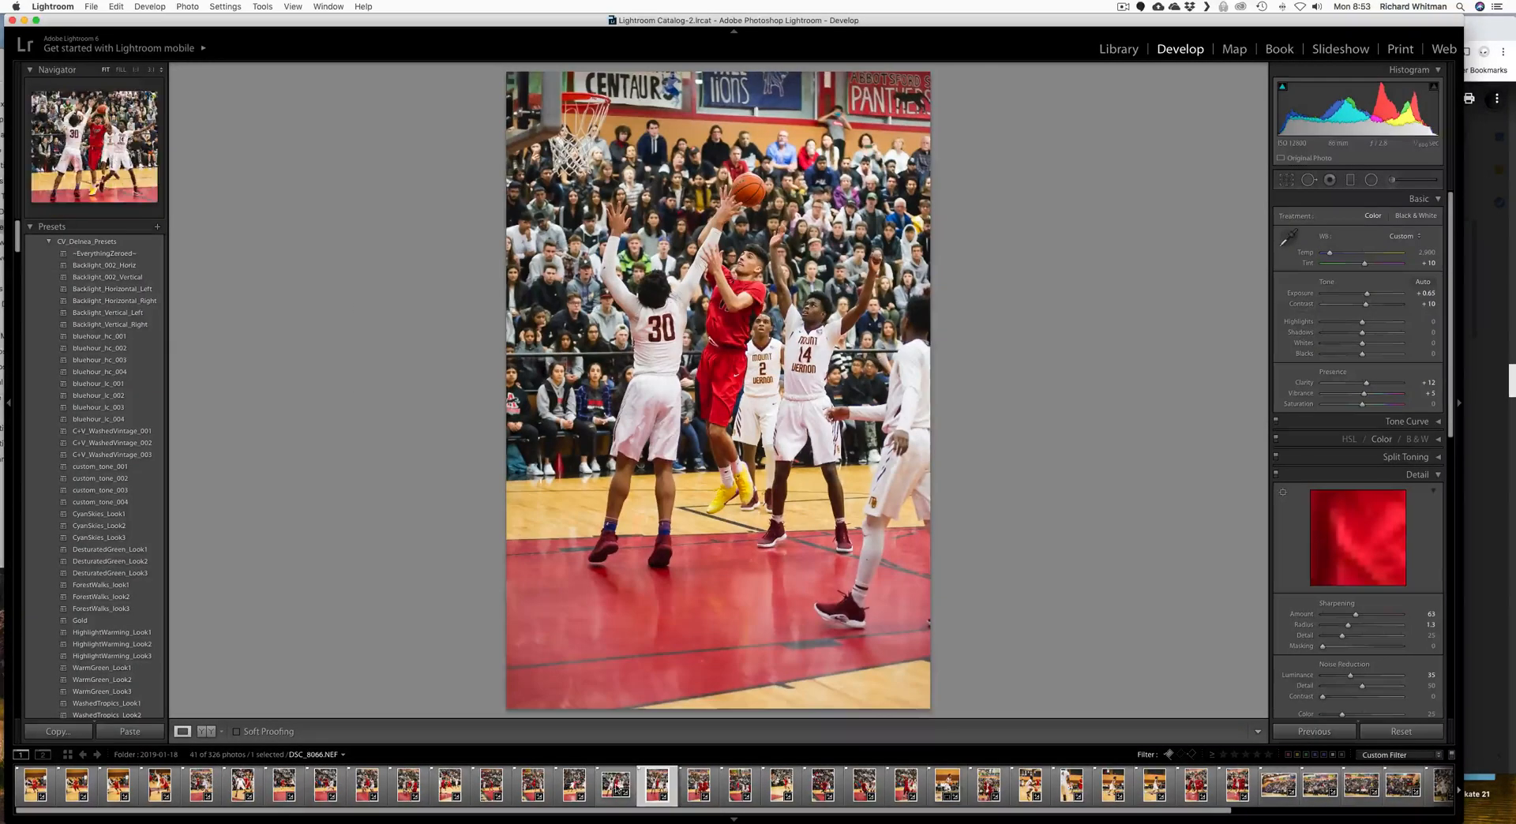
{"action": "left_click", "coordinate": [615, 788]}
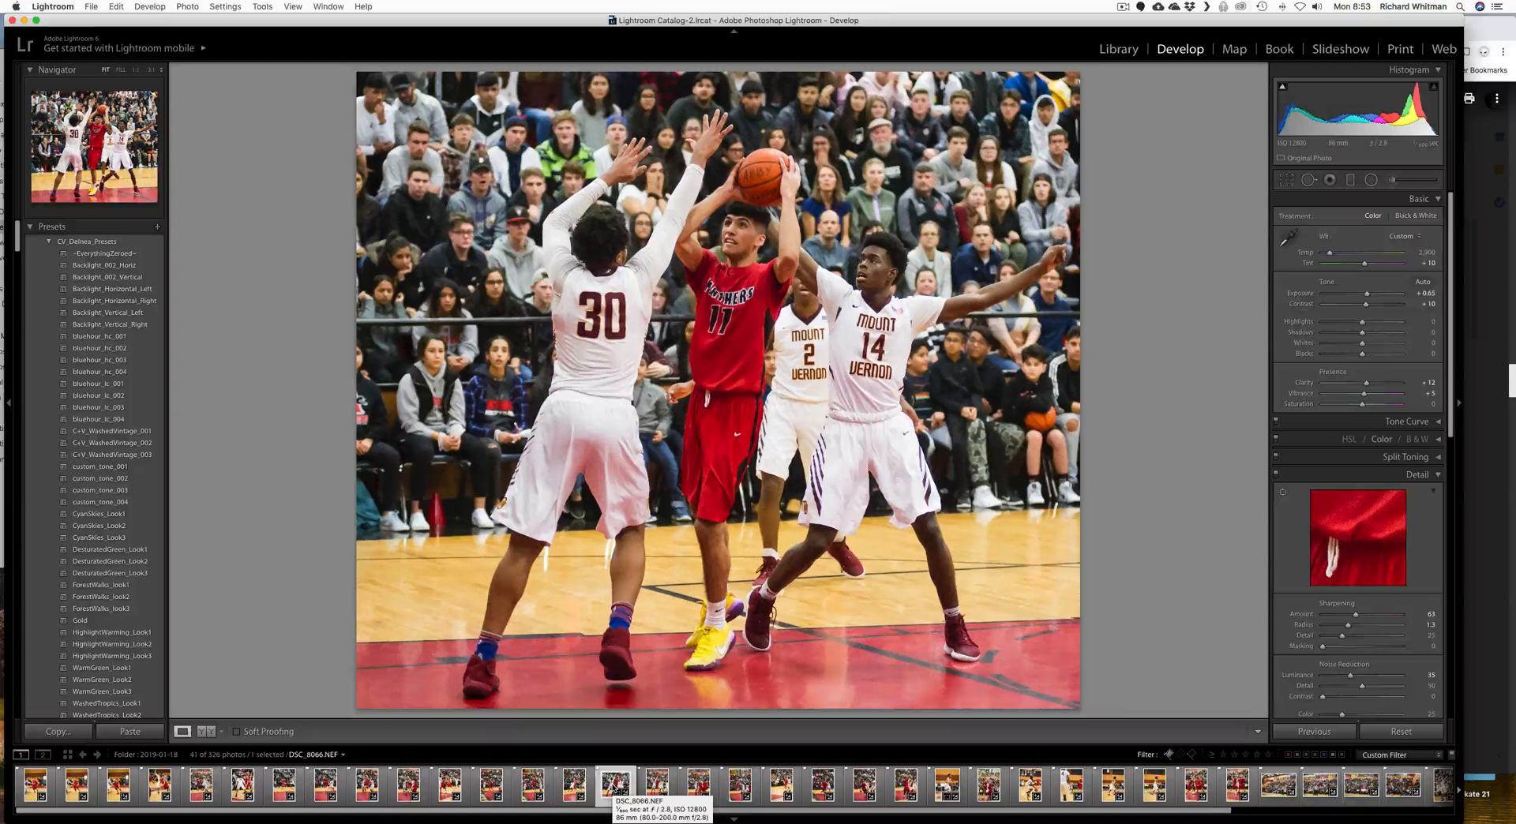
{"action": "right_click", "coordinate": [614, 788]}
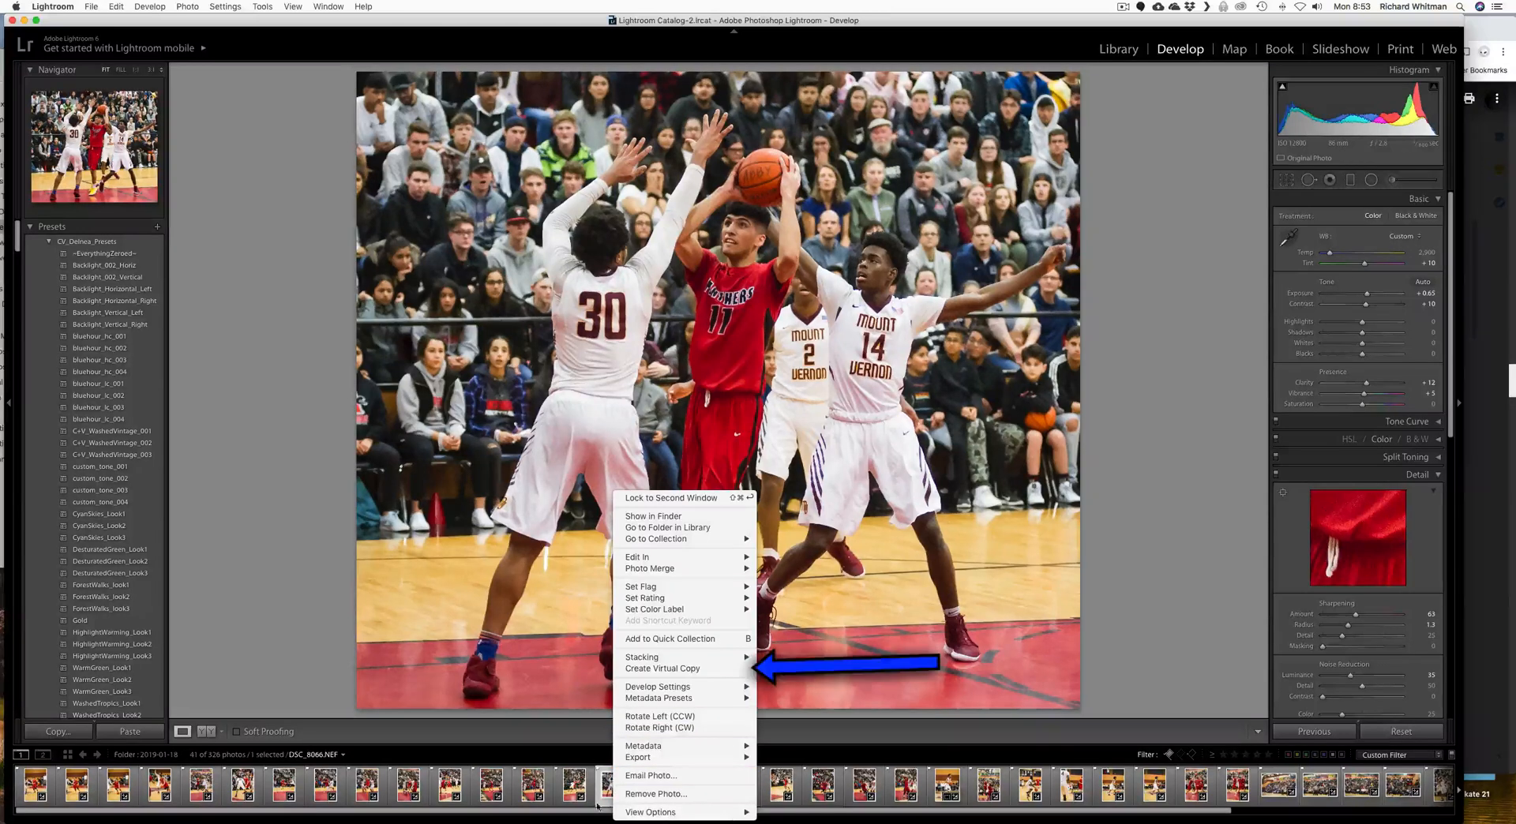
{"action": "left_click", "coordinate": [668, 669]}
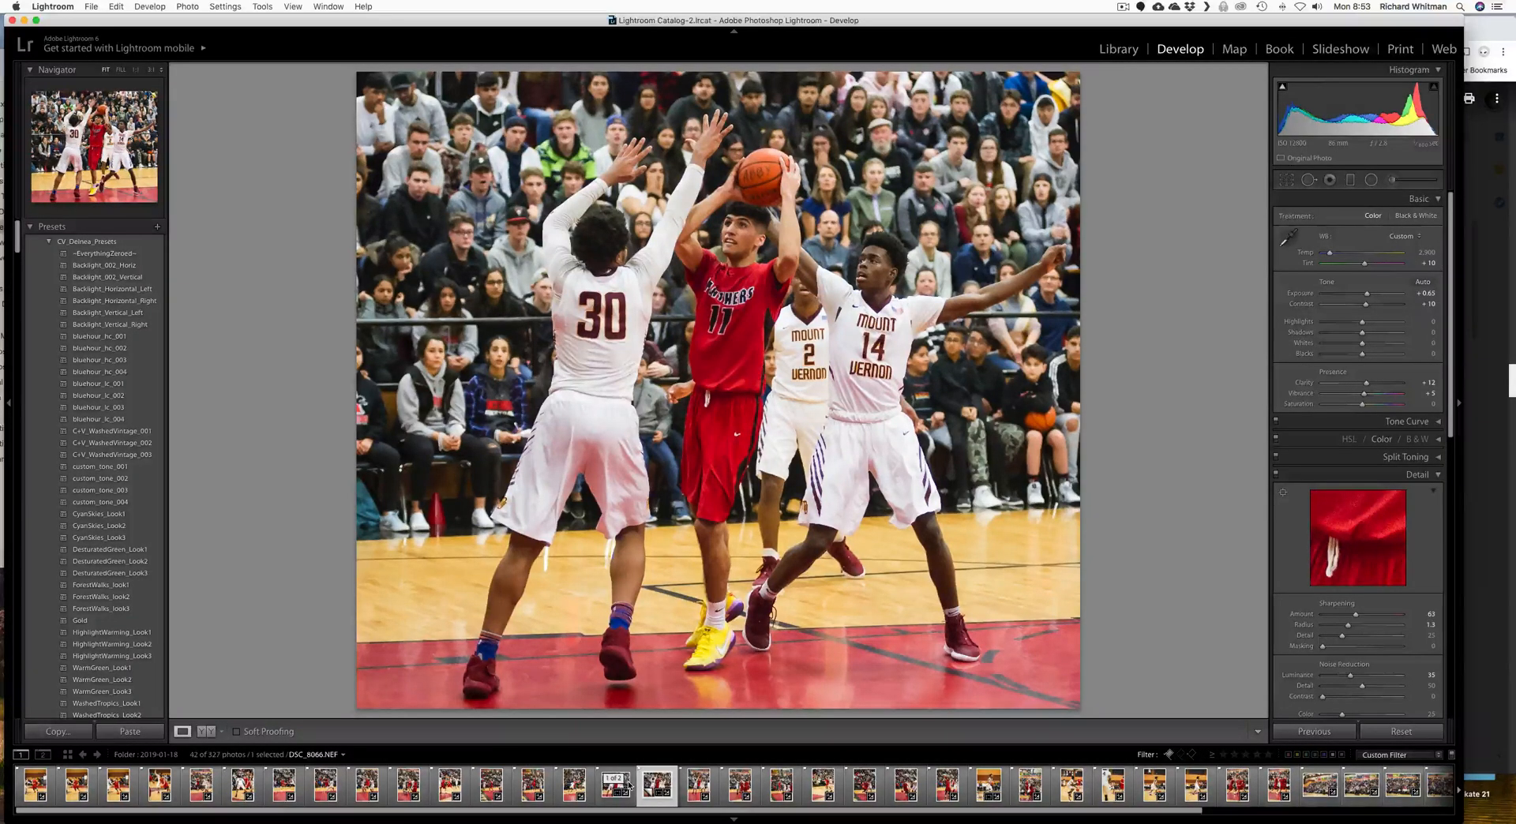
Step: Convert the virtual copy of DSC_8066.NEF to black and white and compare it with the color original
{"action": "left_click", "coordinate": [657, 784]}
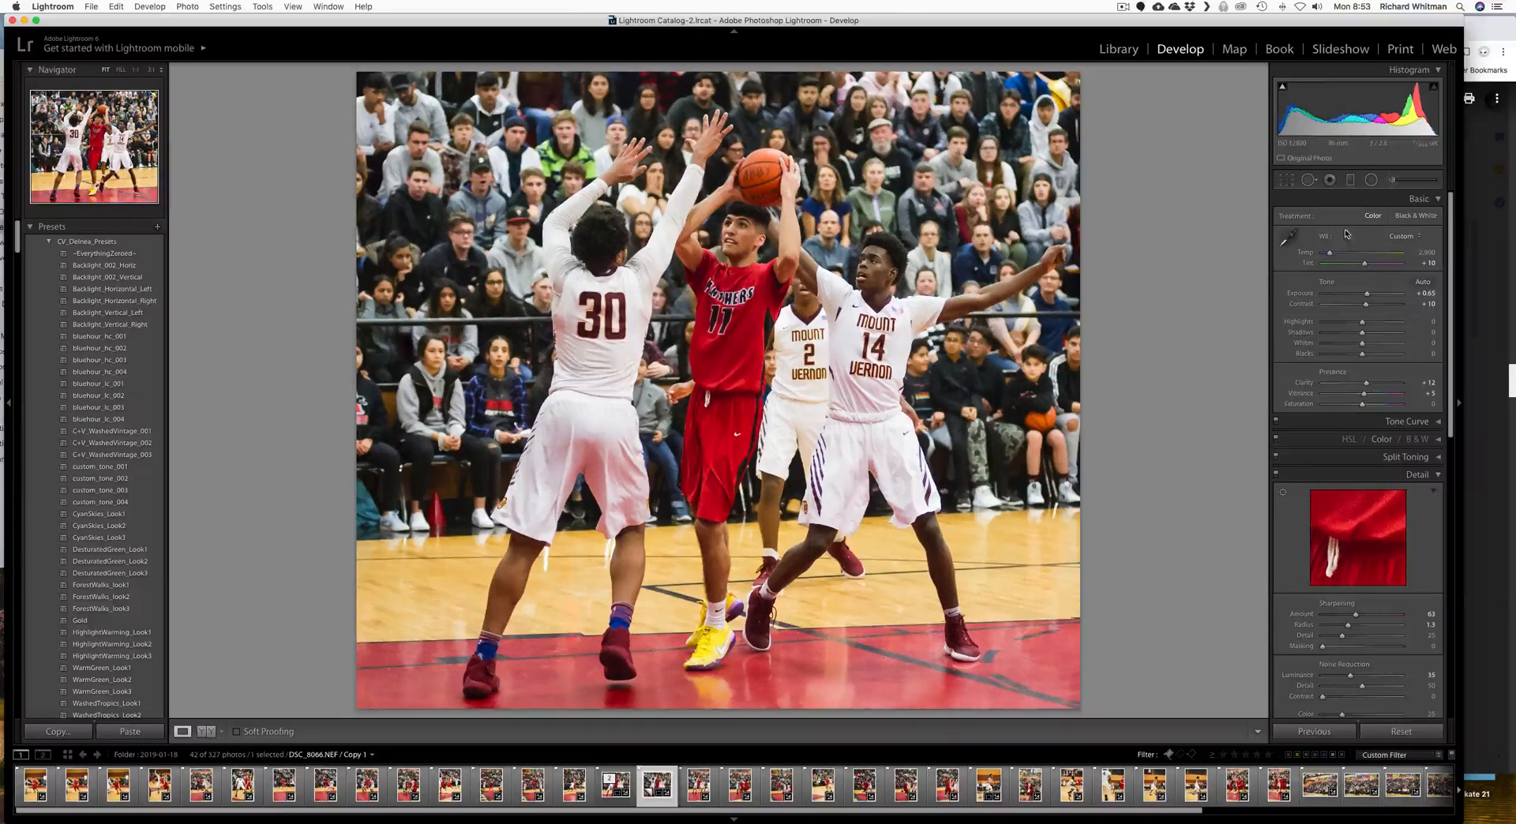
{"action": "left_click", "coordinate": [1425, 218]}
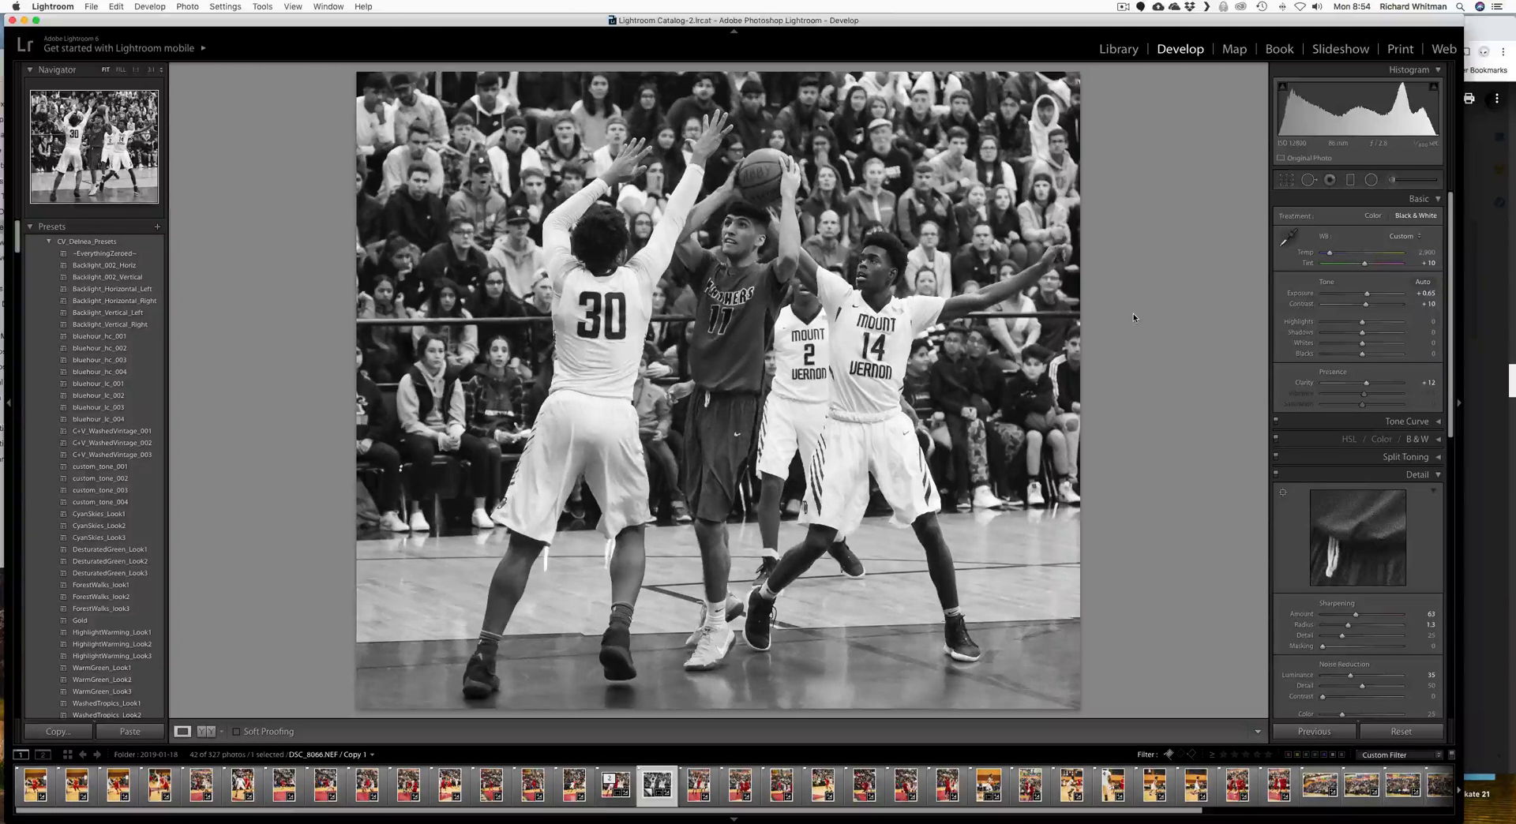
{"action": "mouse_move", "coordinate": [636, 821]}
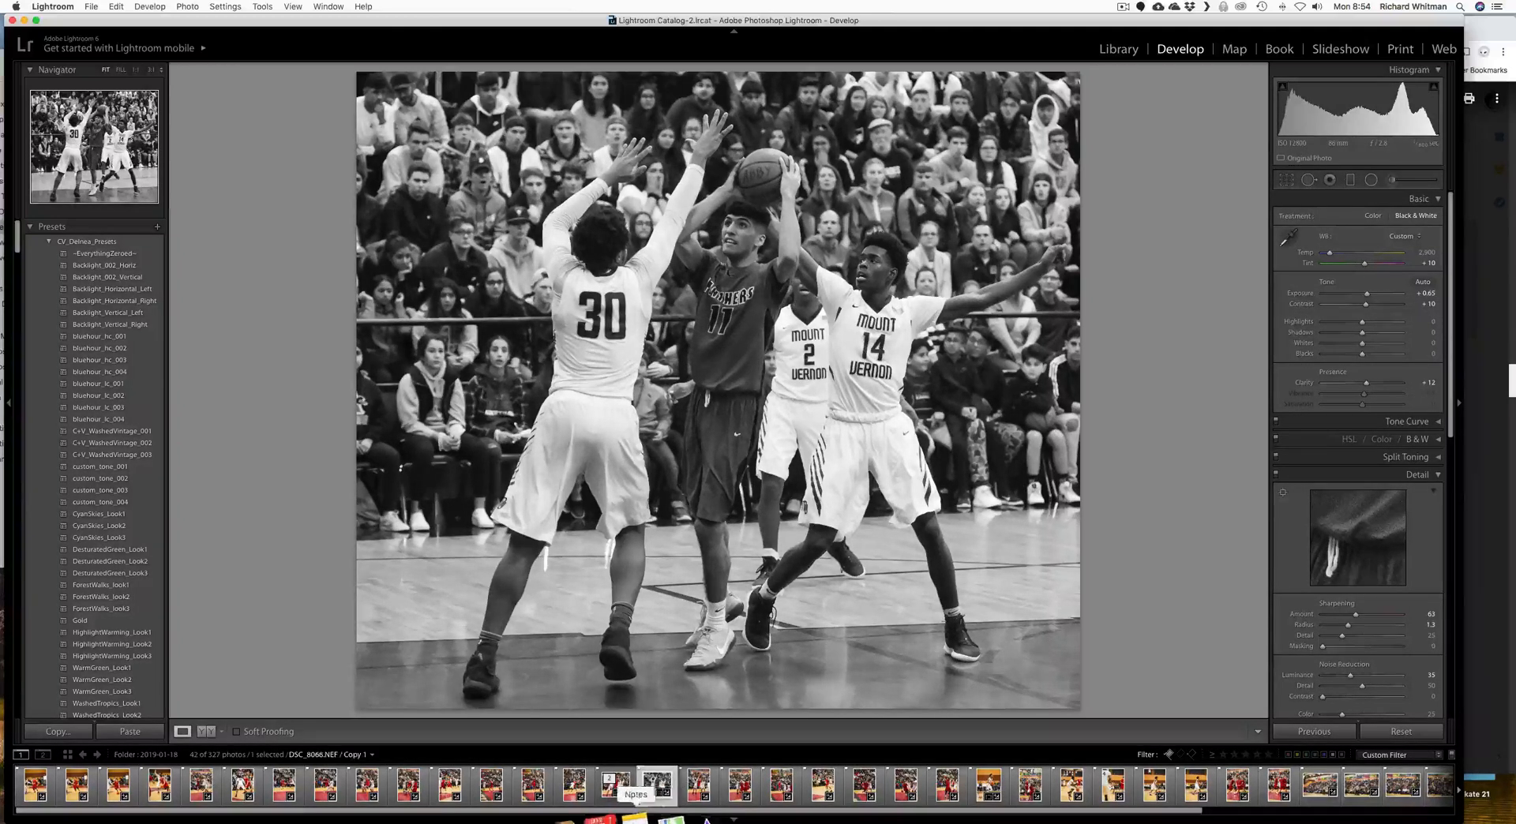
{"action": "left_click", "coordinate": [607, 791]}
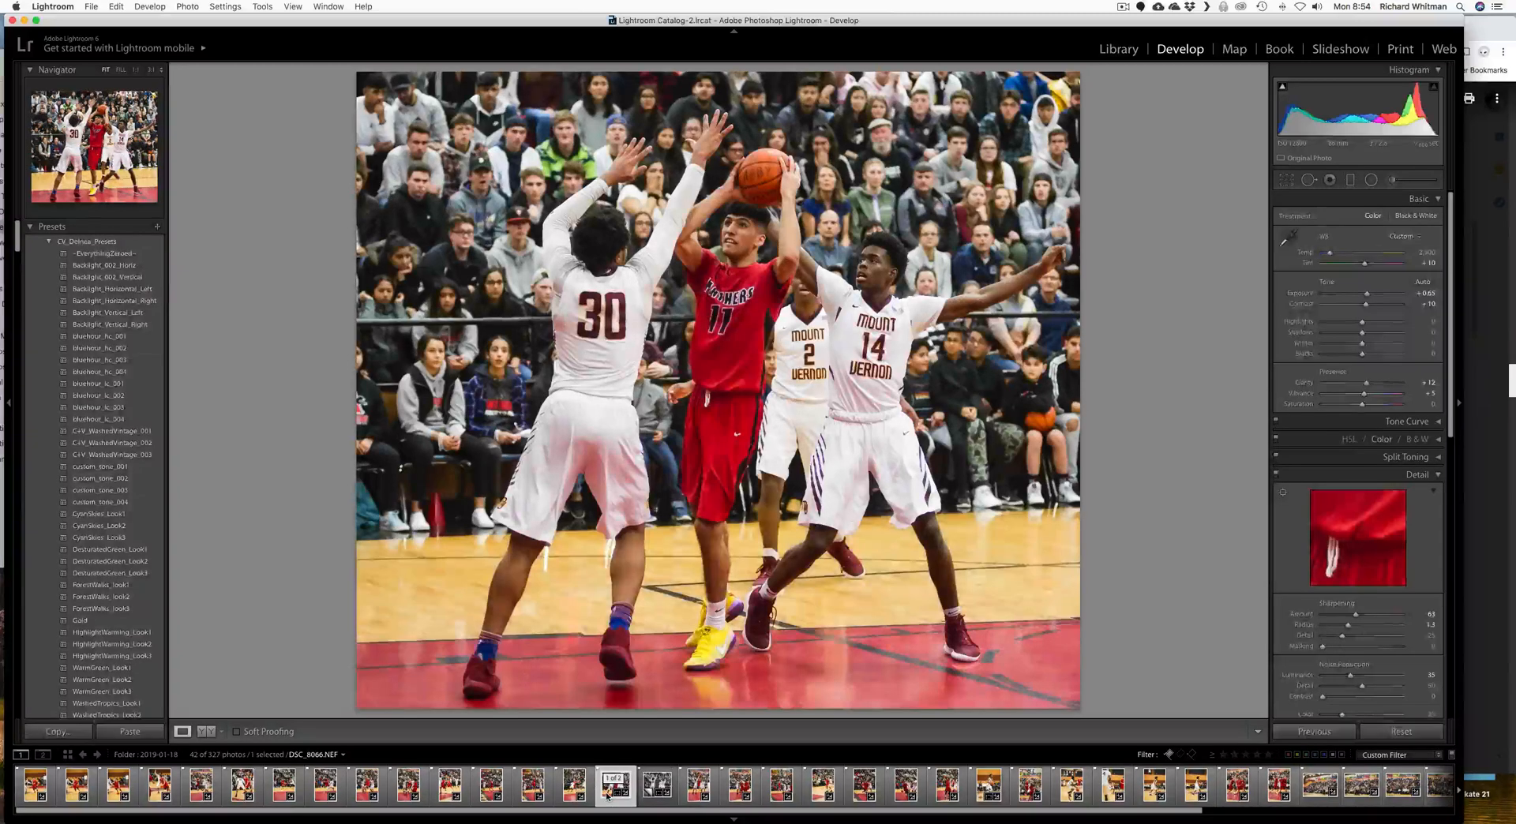
{"action": "left_click", "coordinate": [656, 789]}
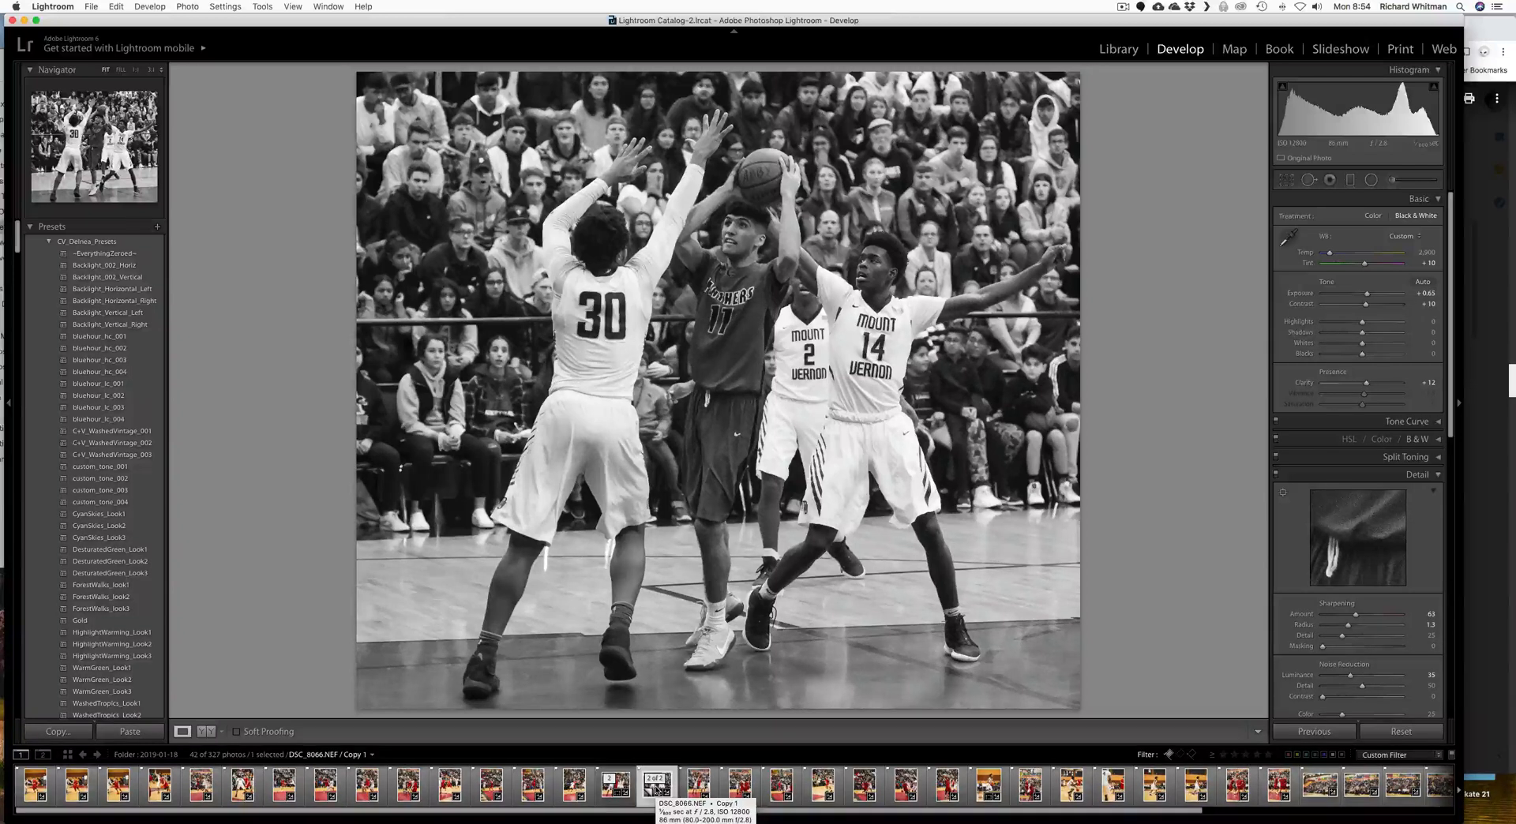
Step: Create another virtual copy from the black-and-white version and reset all its develop settings
{"action": "right_click", "coordinate": [656, 791]}
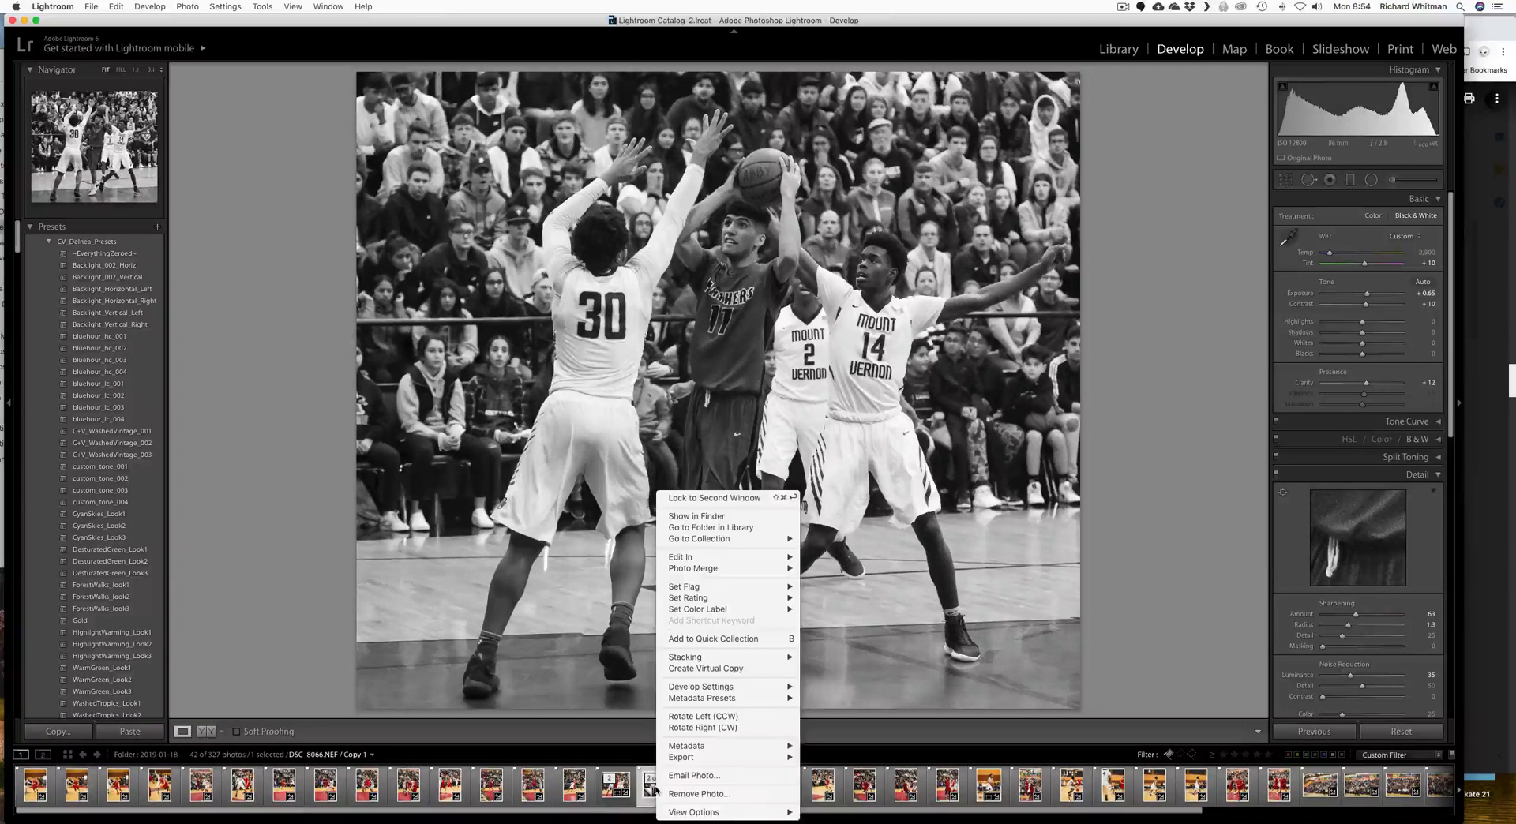
{"action": "left_click", "coordinate": [710, 669]}
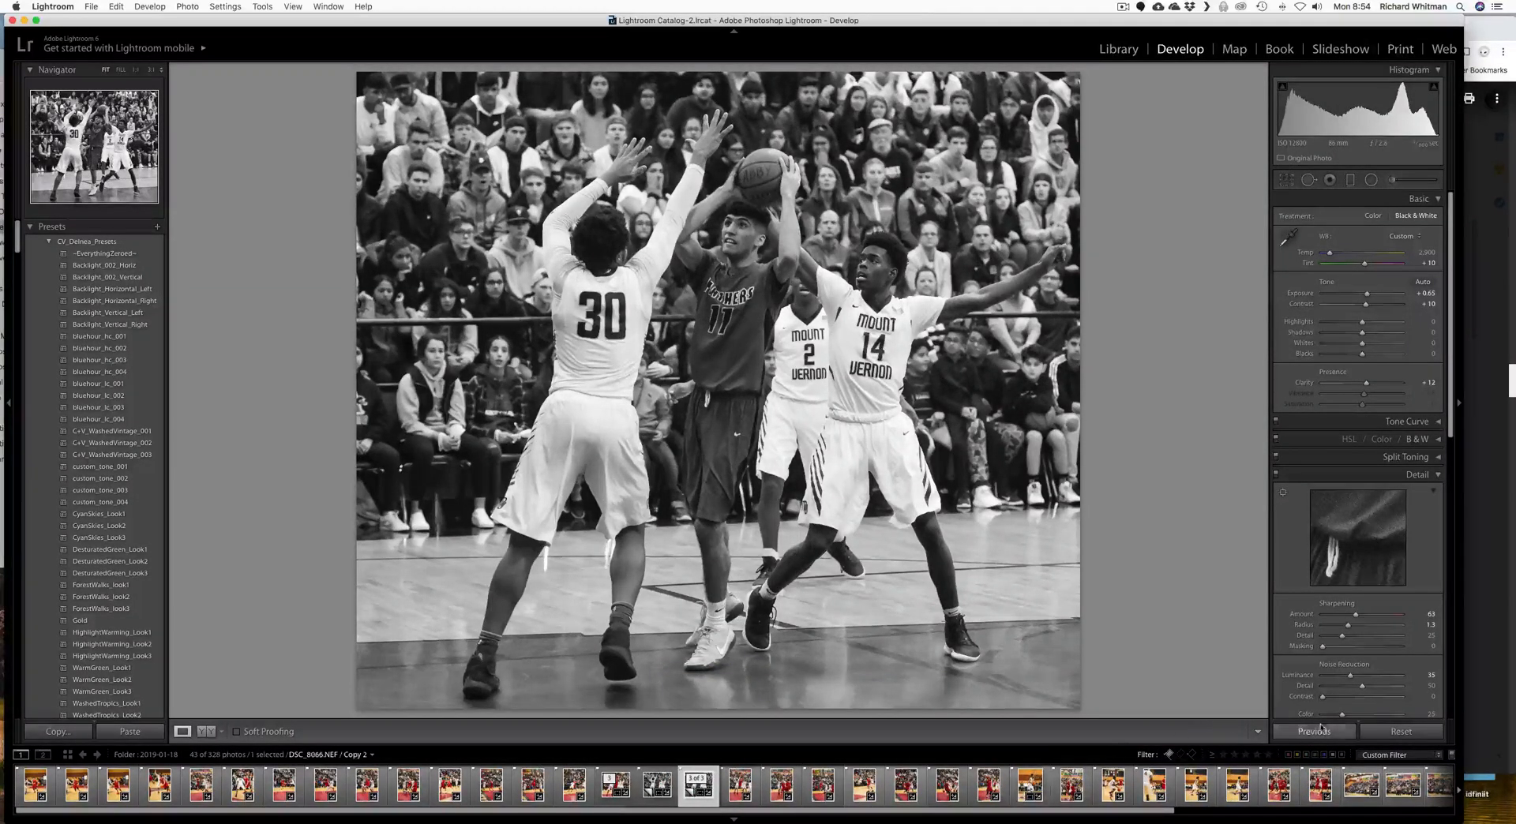
{"action": "left_click", "coordinate": [1375, 733]}
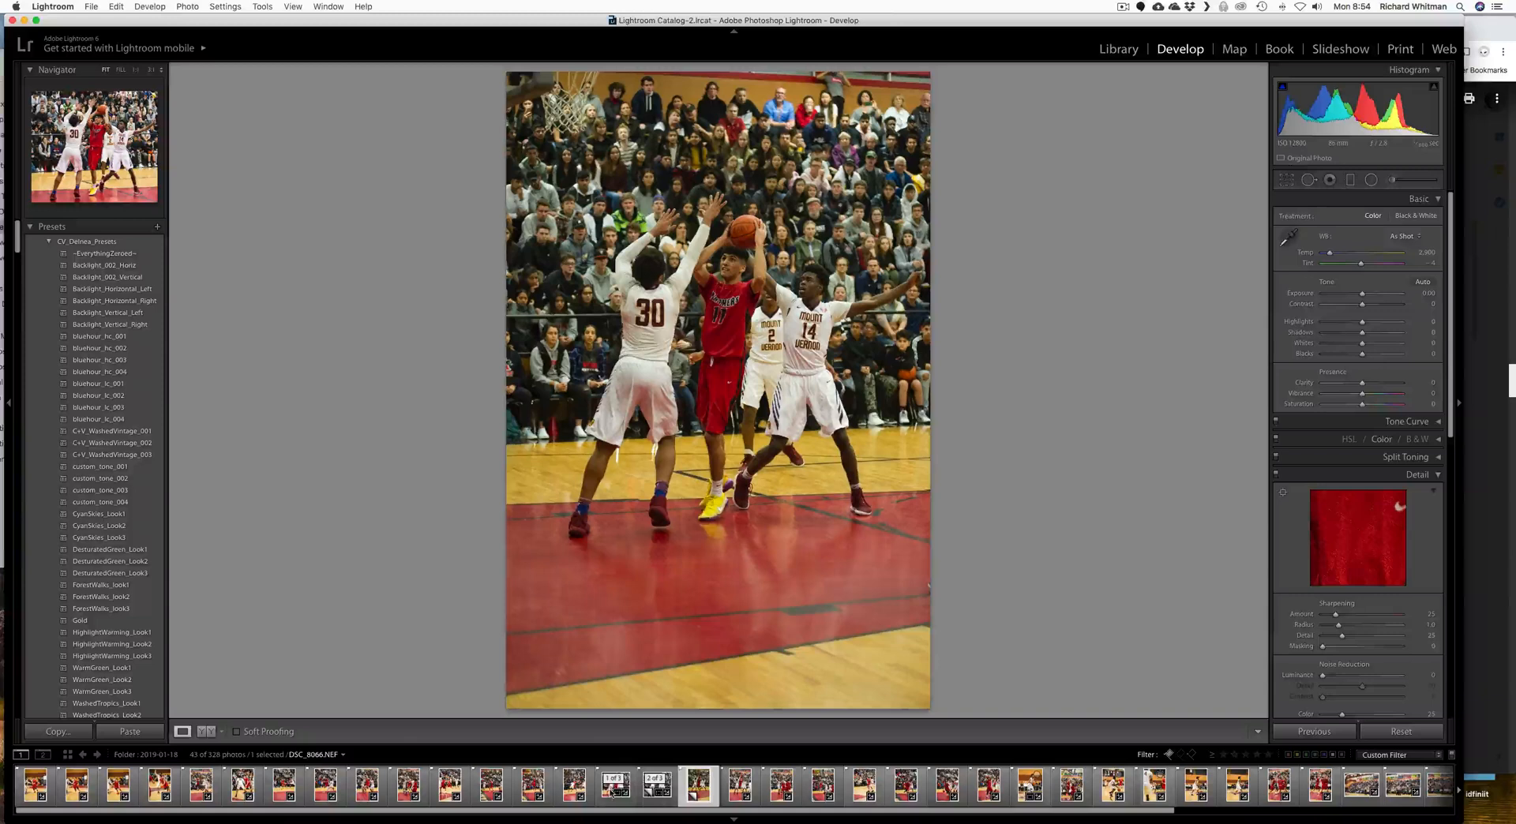
Step: Compare the color, black-and-white and reset versions of DSC_8066.NEF in the filmstrip
{"action": "left_click", "coordinate": [610, 792]}
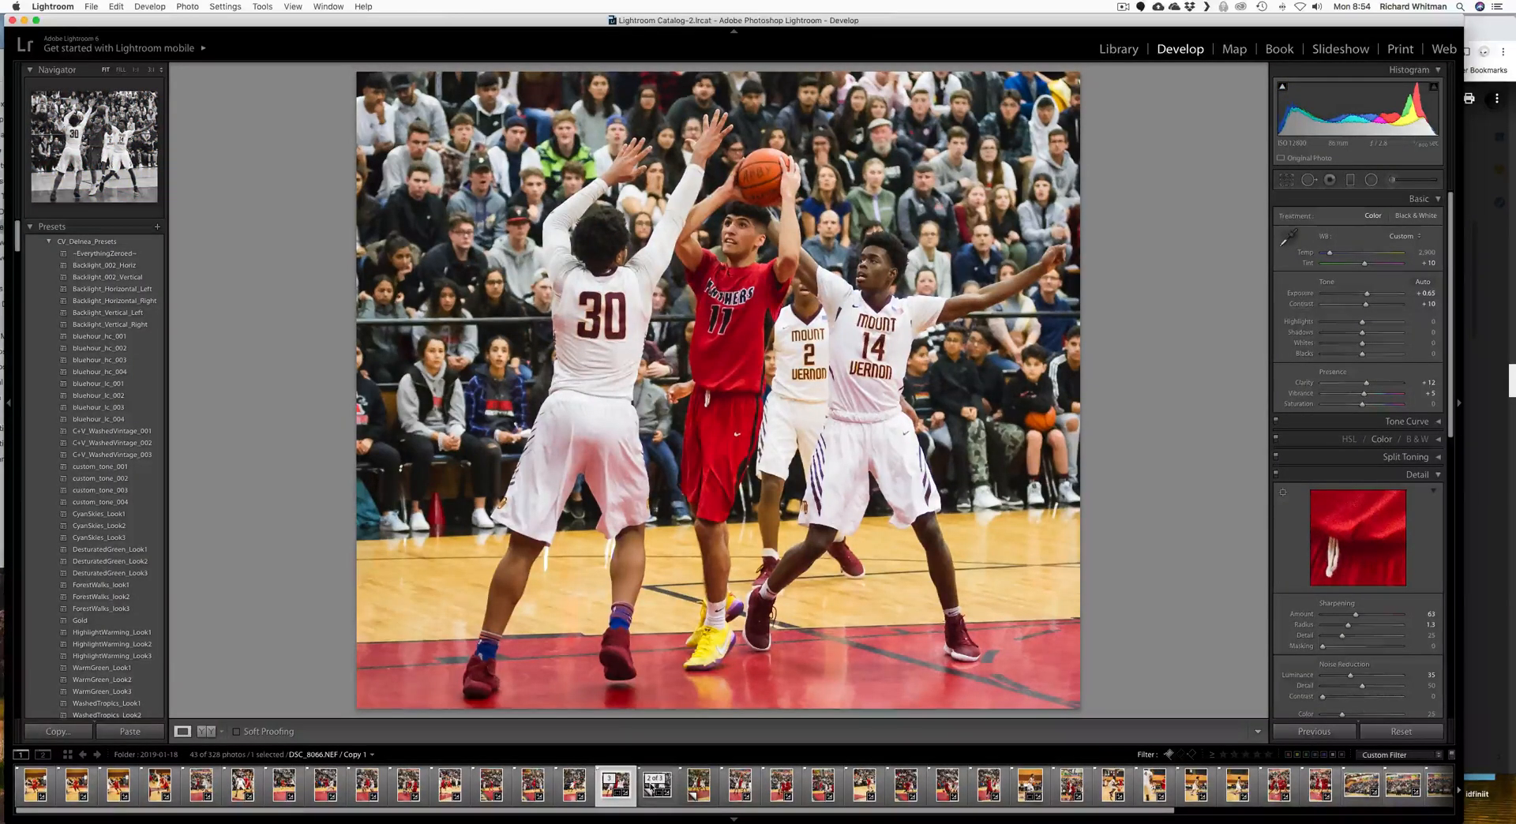
{"action": "left_click", "coordinate": [654, 786]}
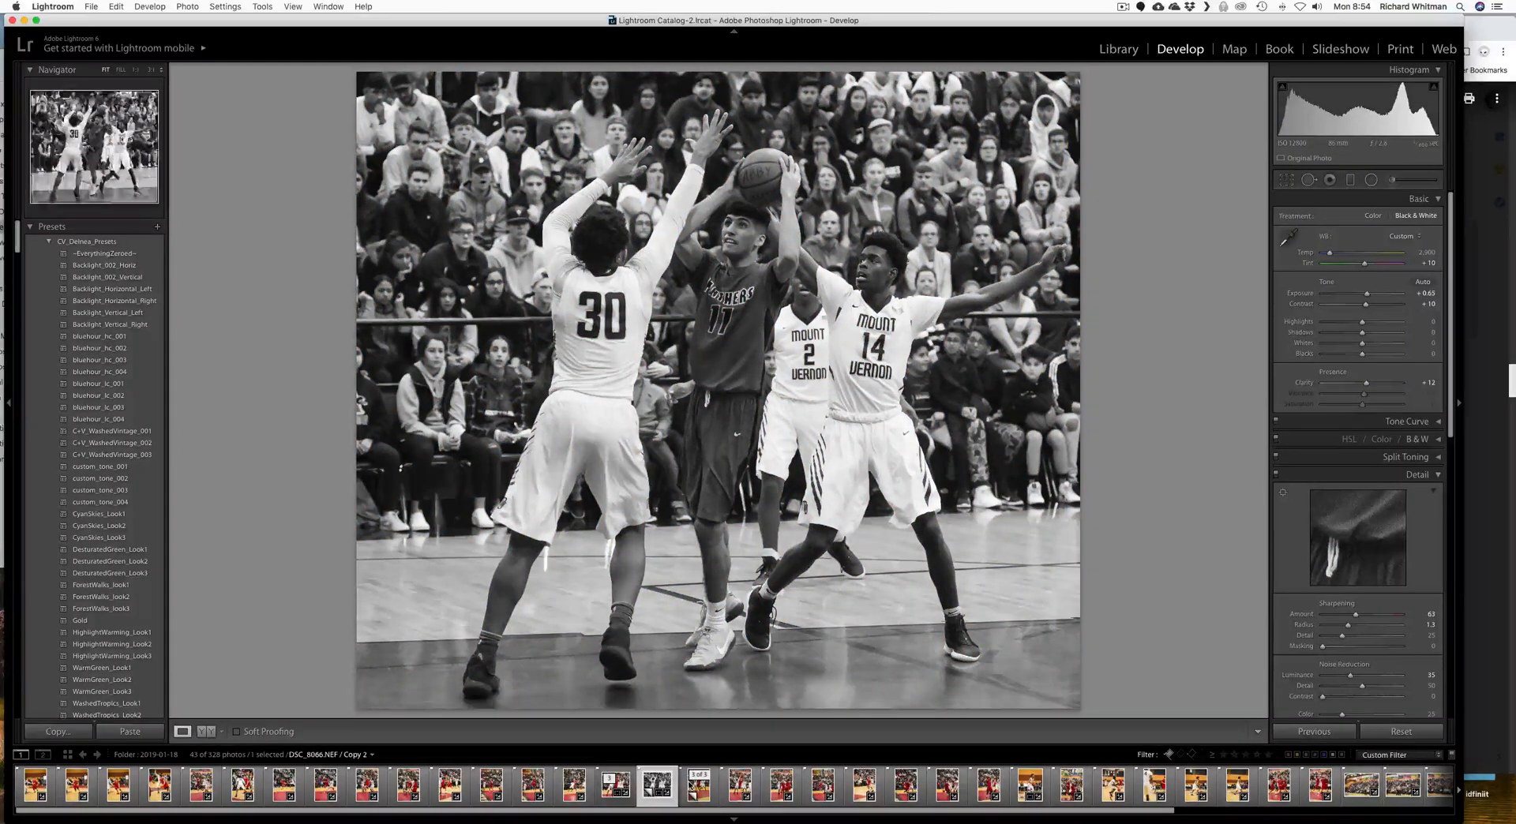
{"action": "left_click", "coordinate": [699, 787]}
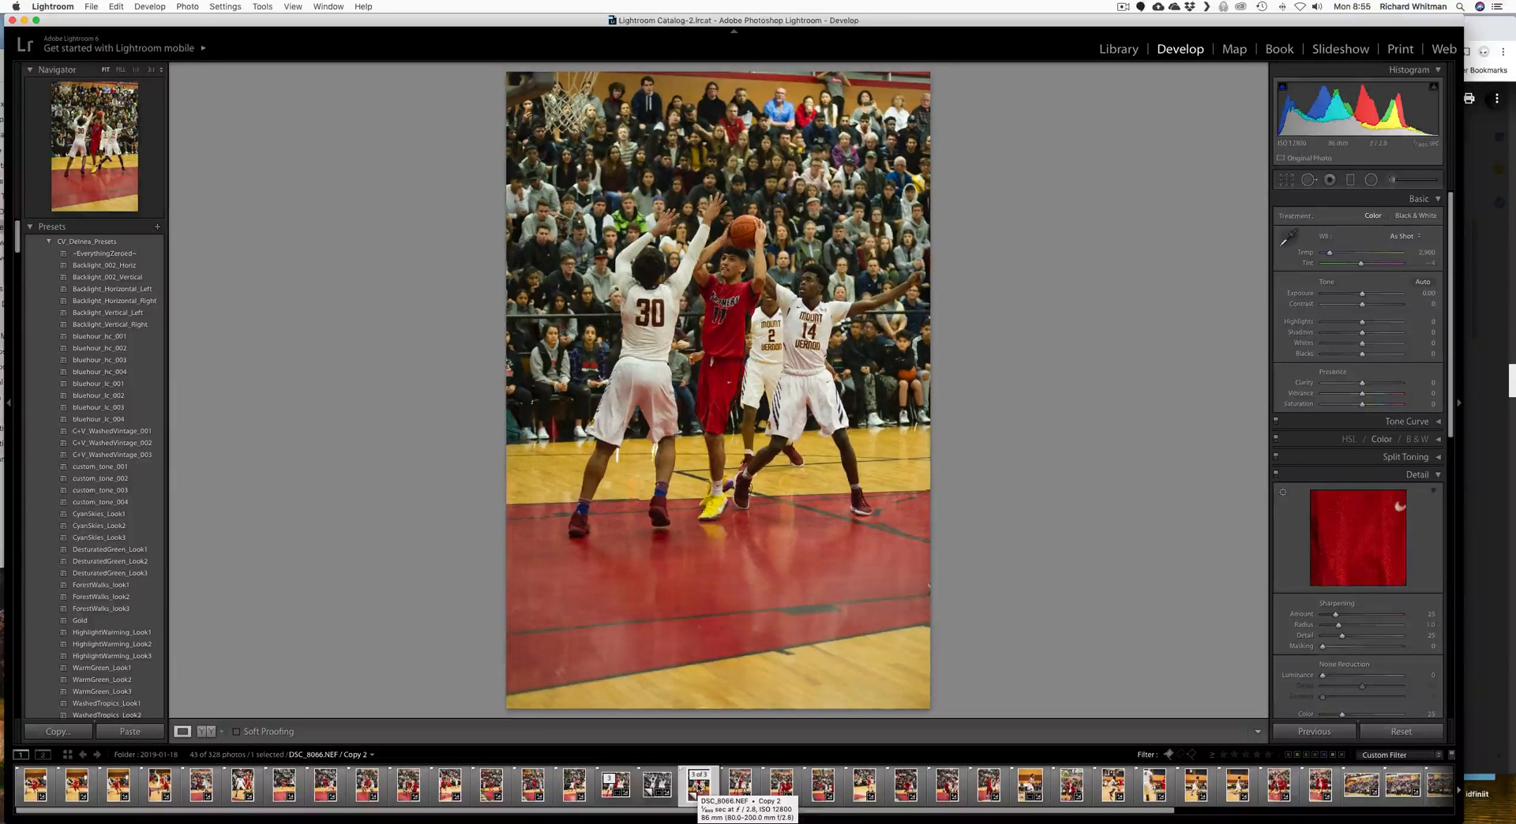
{"action": "left_click", "coordinate": [632, 786]}
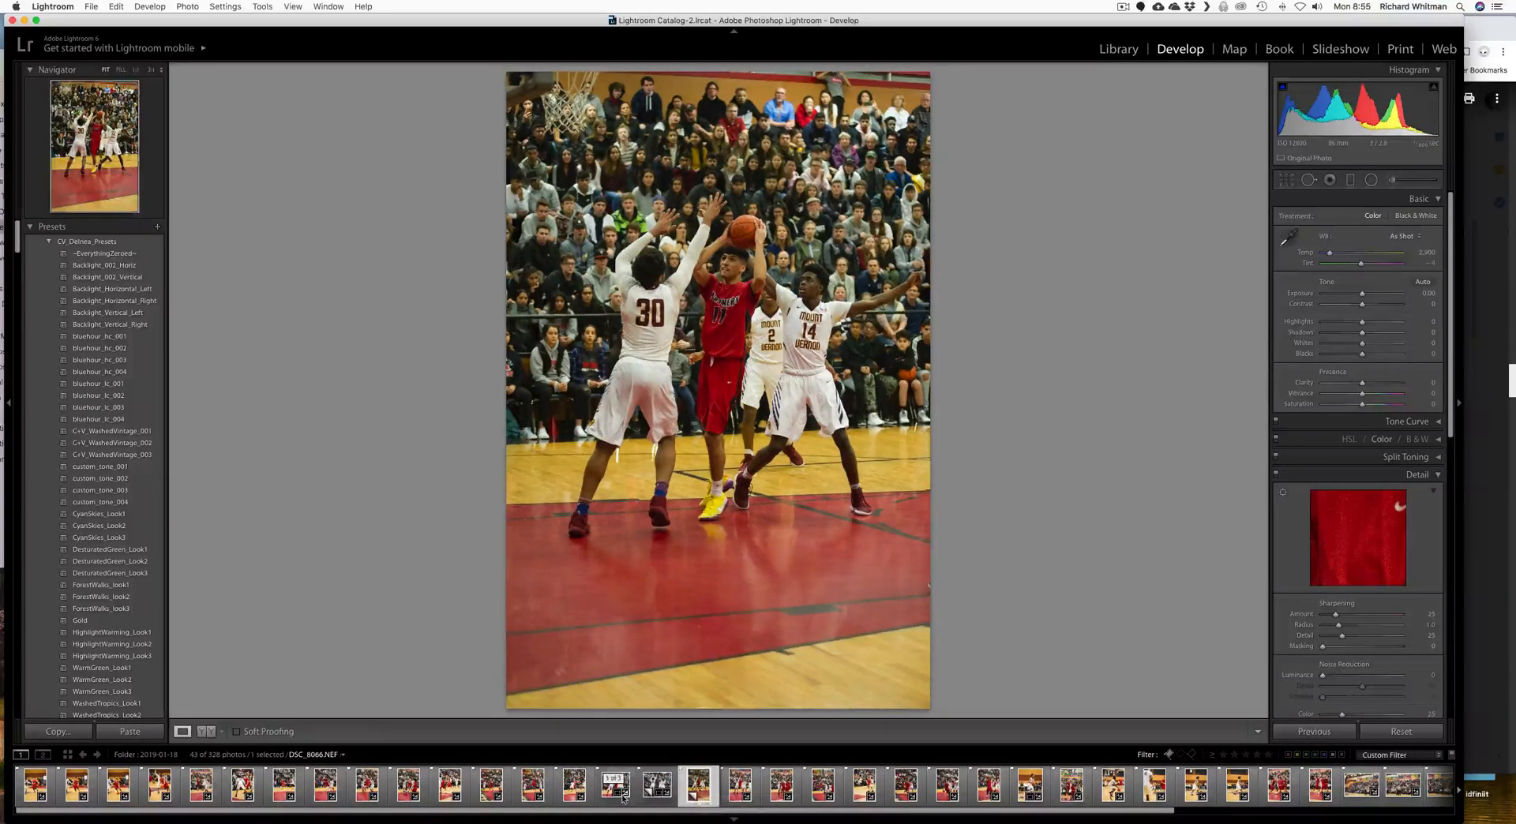
{"action": "left_click", "coordinate": [640, 785]}
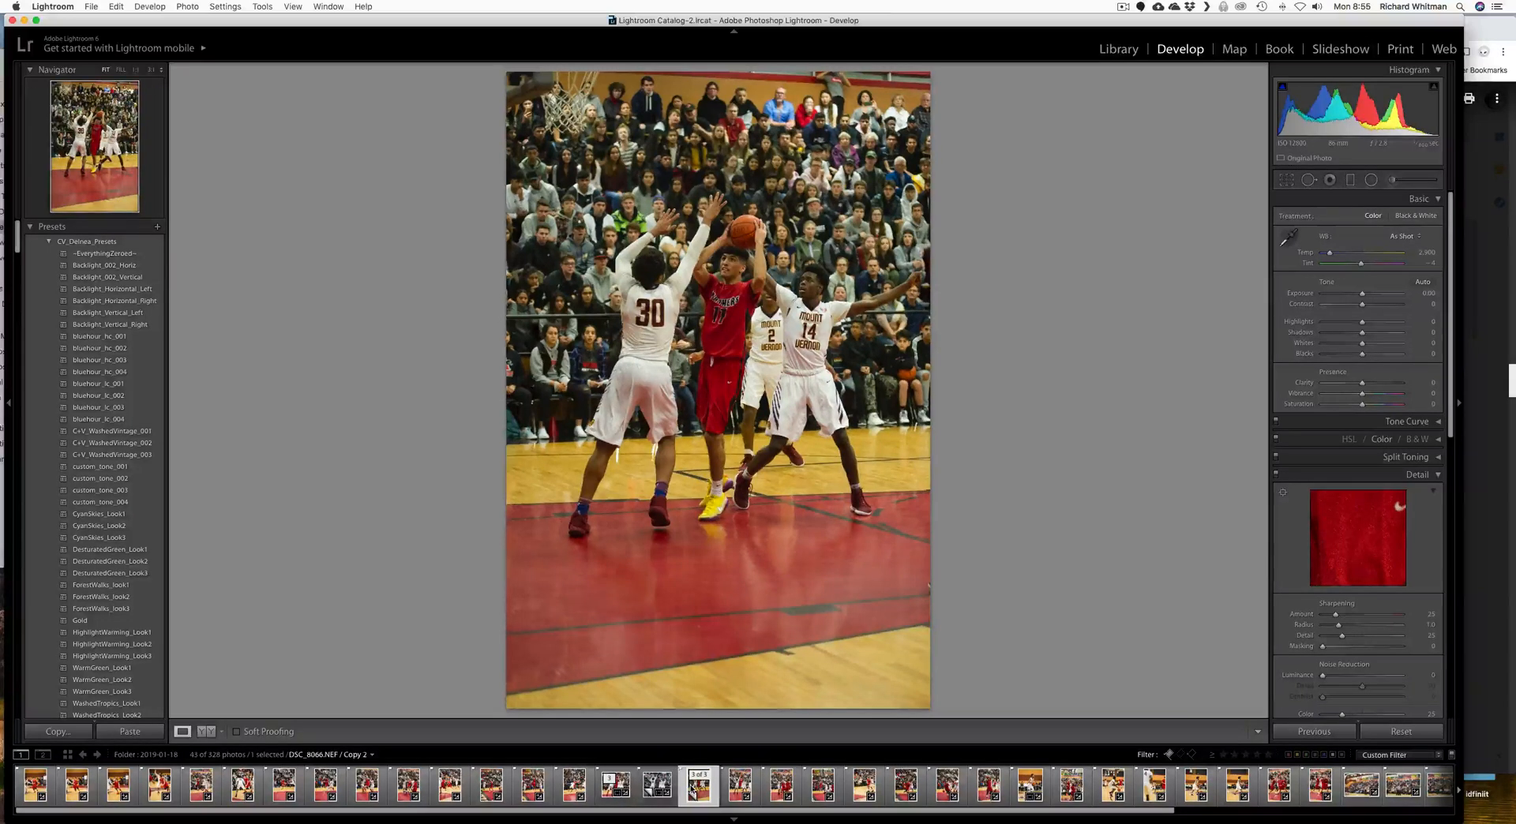
{"action": "left_click", "coordinate": [697, 788]}
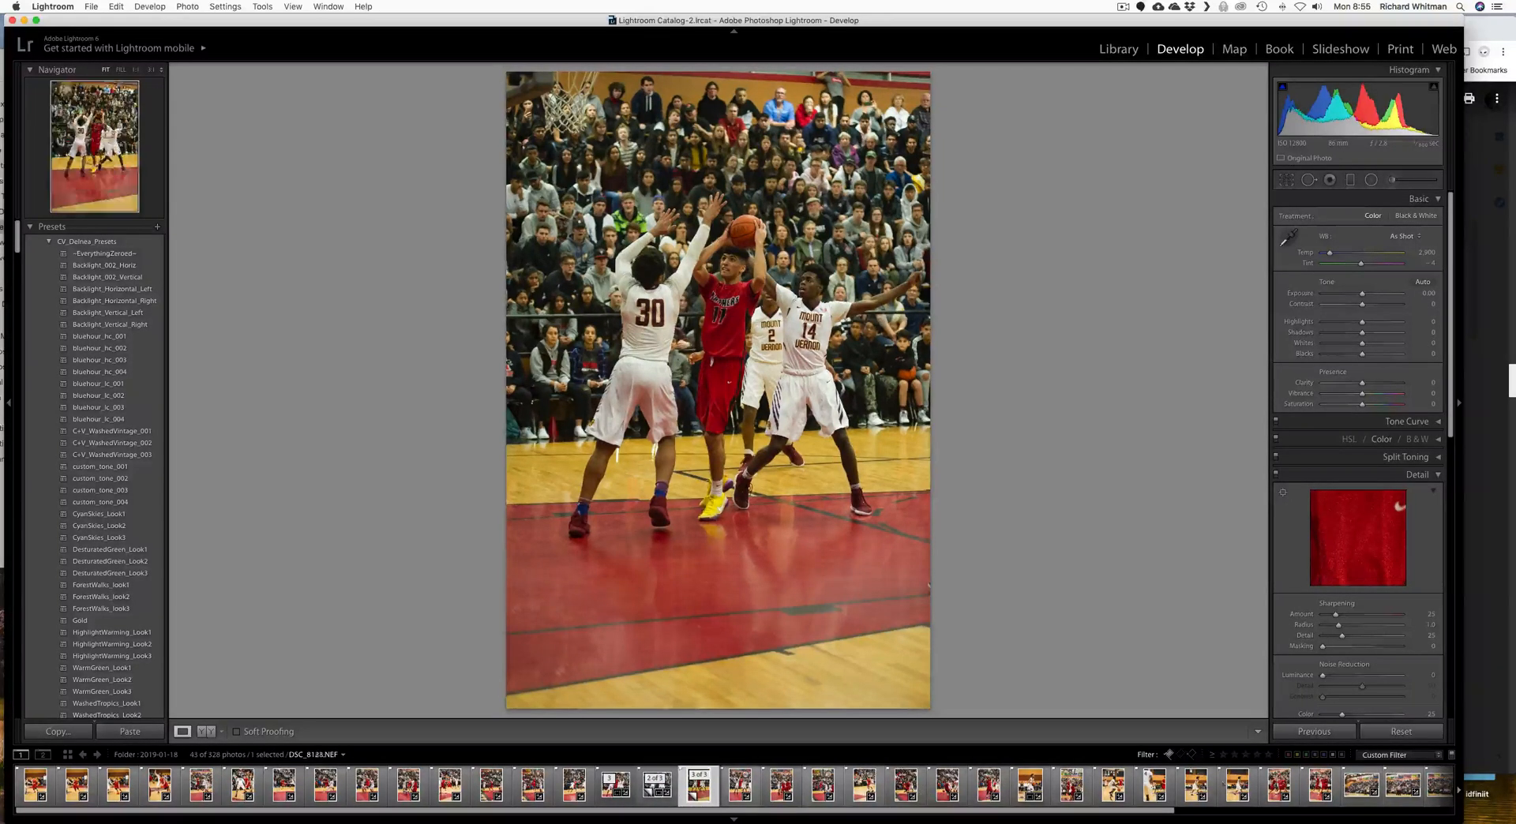
Step: Select the crowd photo DSC_8210.NEF in the filmstrip and open its export settings
{"action": "left_click", "coordinate": [1357, 786]}
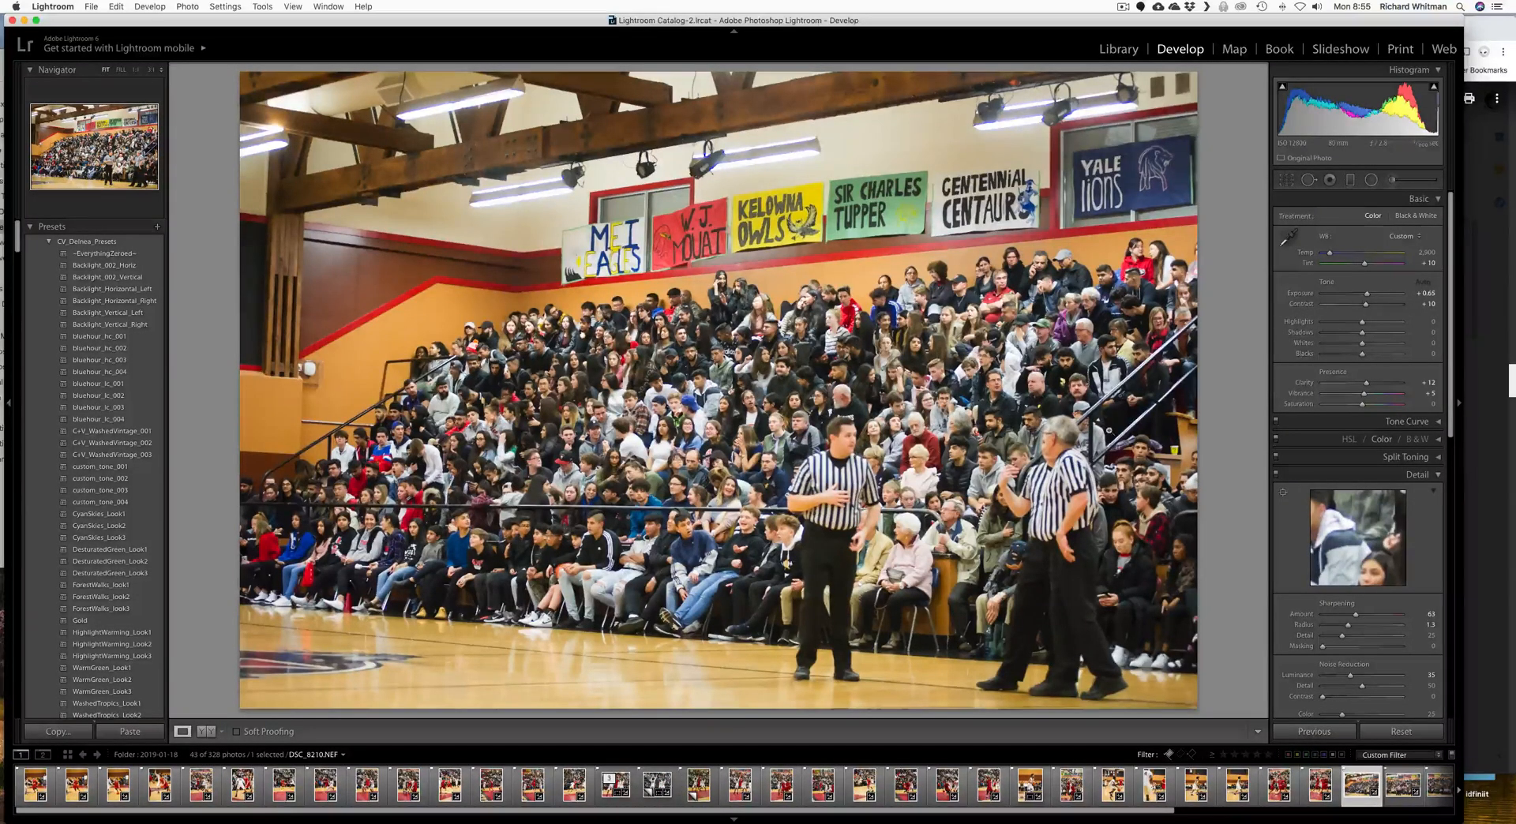
{"action": "right_click", "coordinate": [1353, 789]}
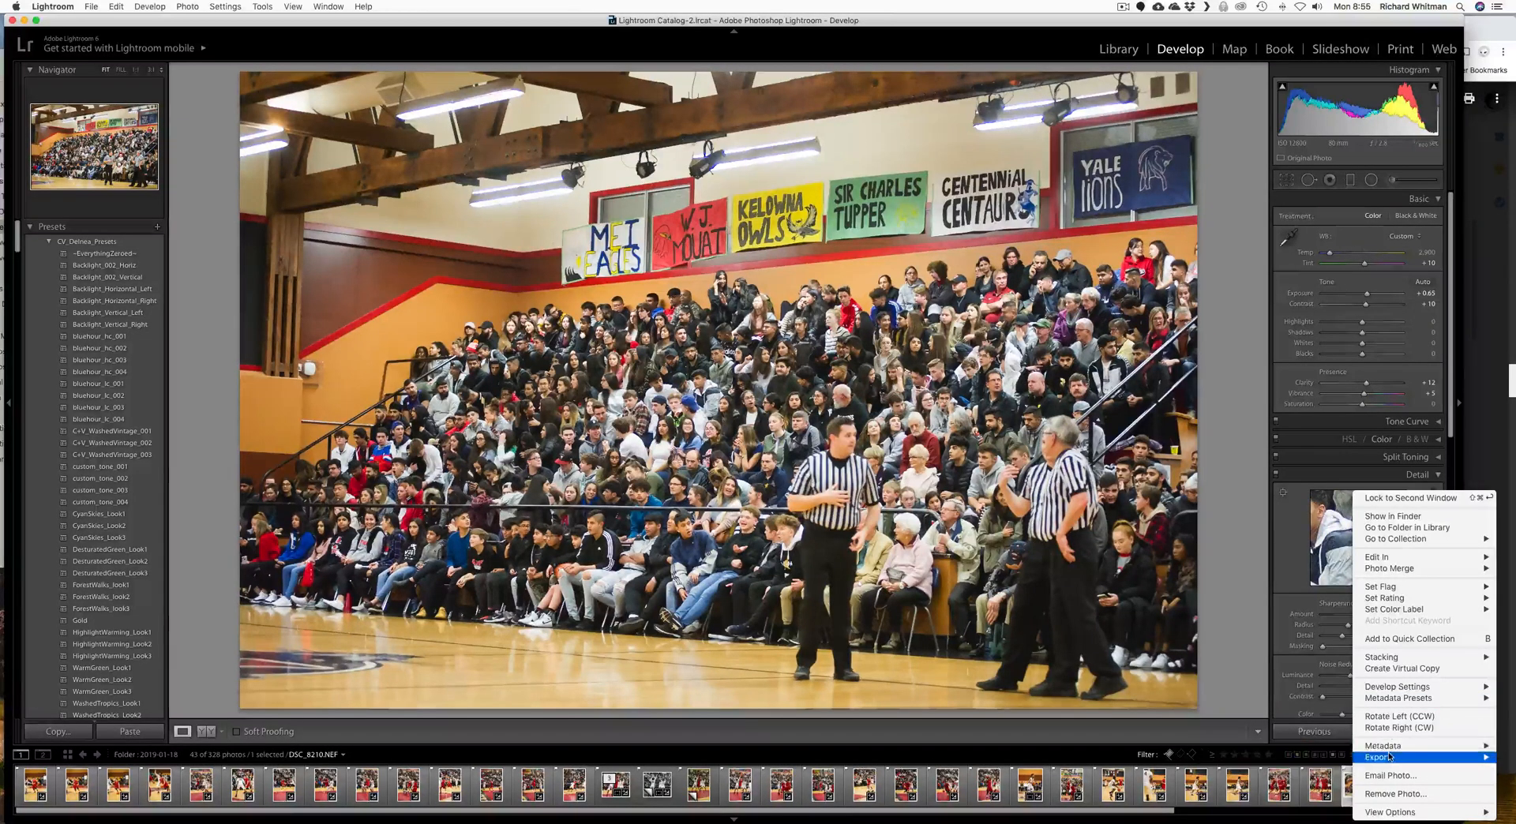
{"action": "mouse_move", "coordinate": [1386, 758]}
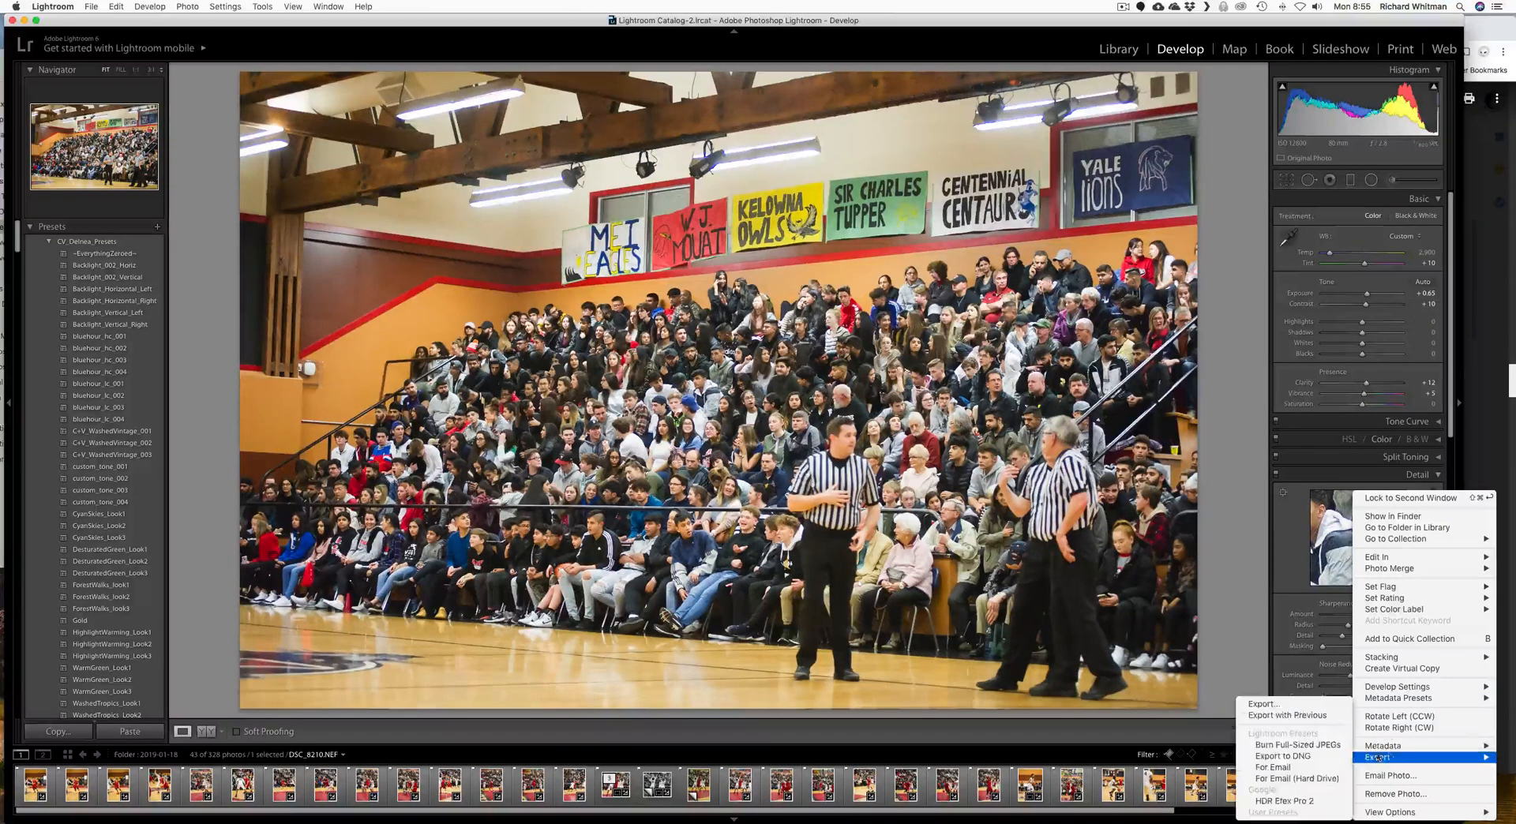
{"action": "left_click", "coordinate": [1313, 712]}
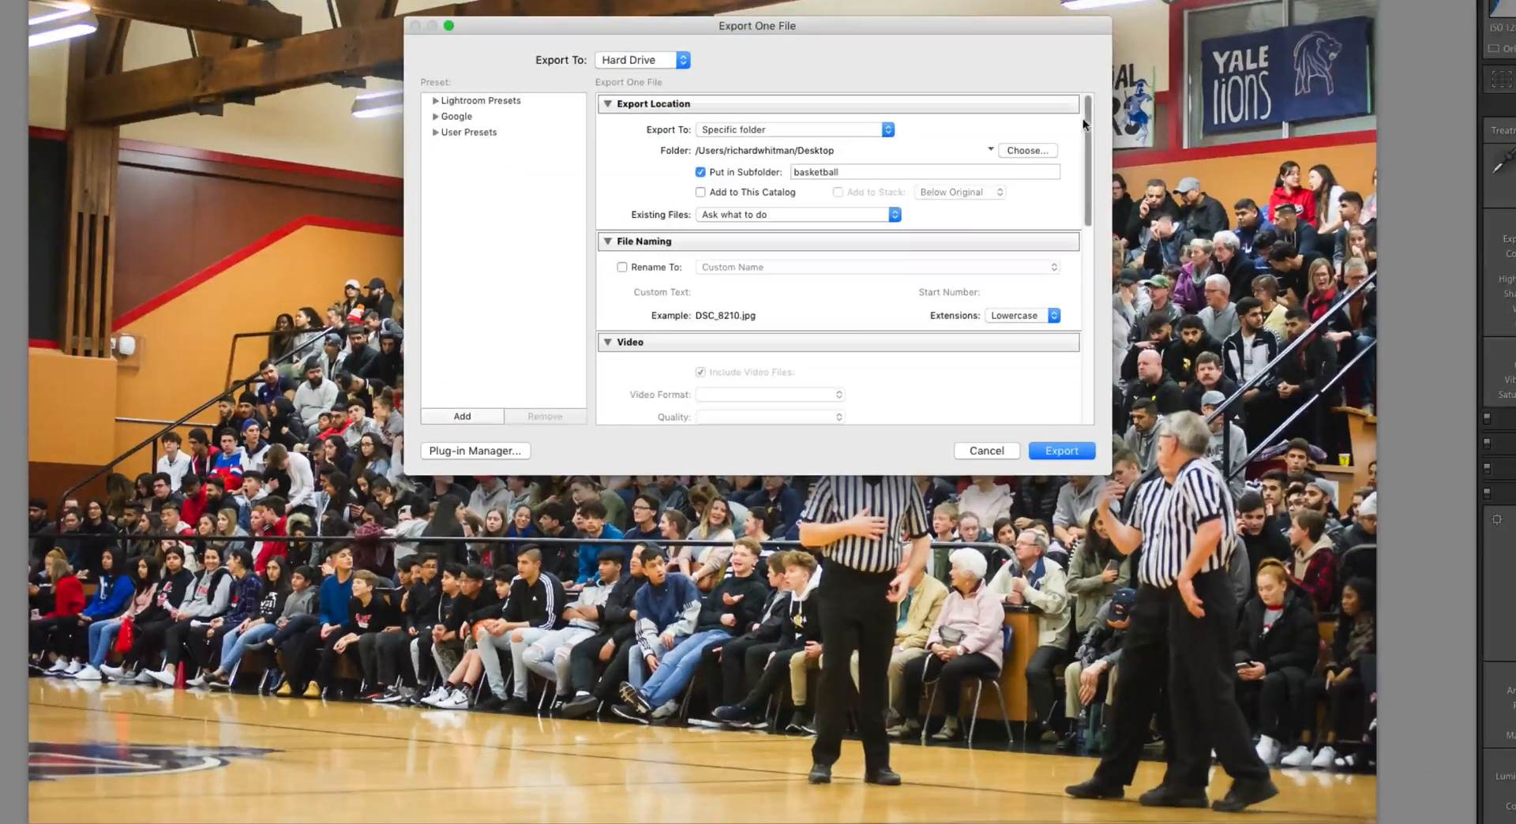
Step: Enable watermarking for the export and open the New wm watermark for editing
{"action": "left_click_drag", "start_coordinate": [1086, 118], "coordinate": [1093, 318]}
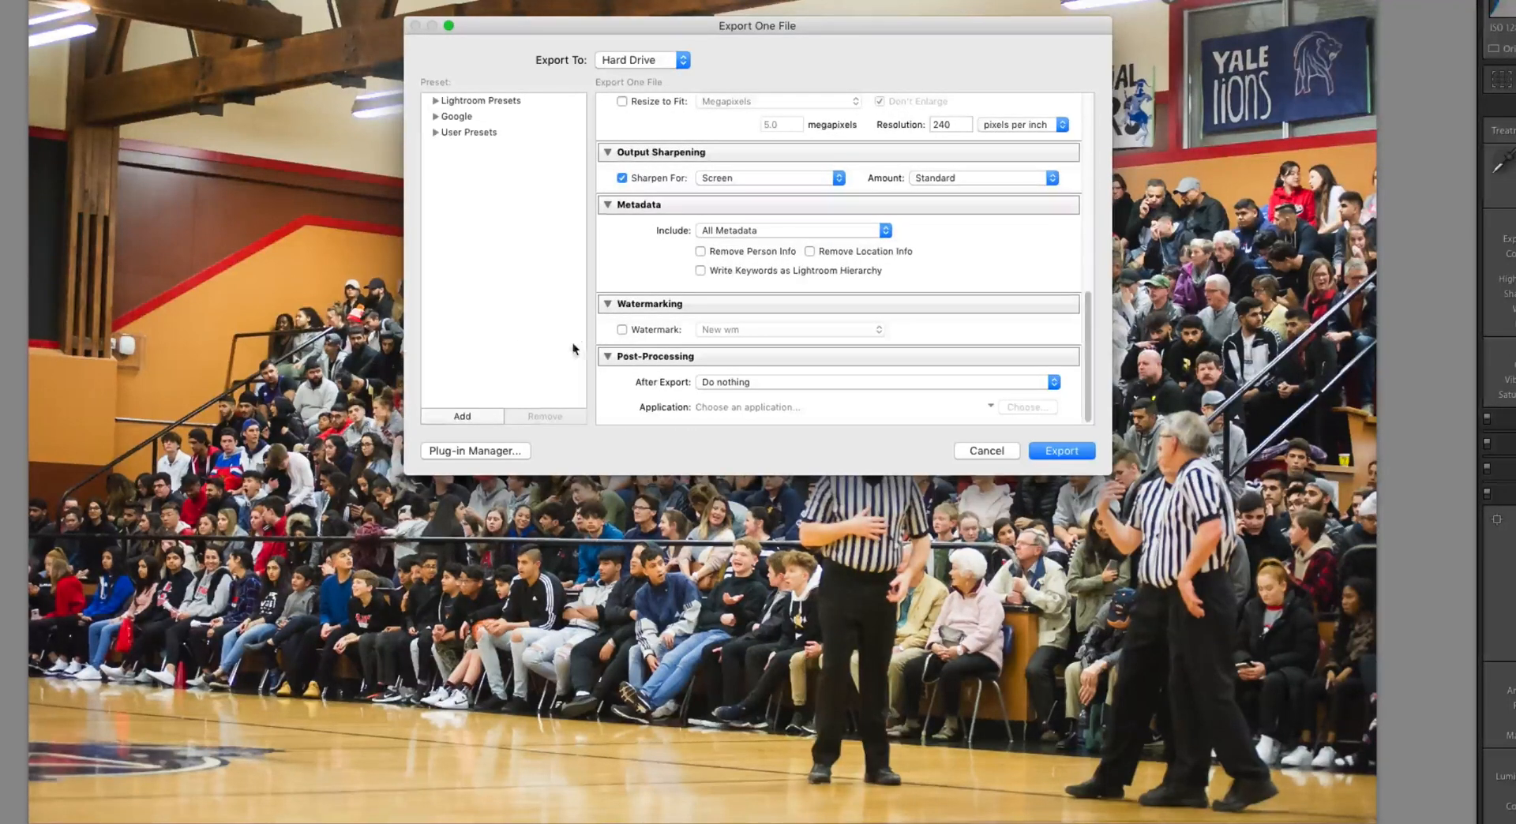
{"action": "left_click", "coordinate": [622, 331]}
{"action": "left_click", "coordinate": [872, 334]}
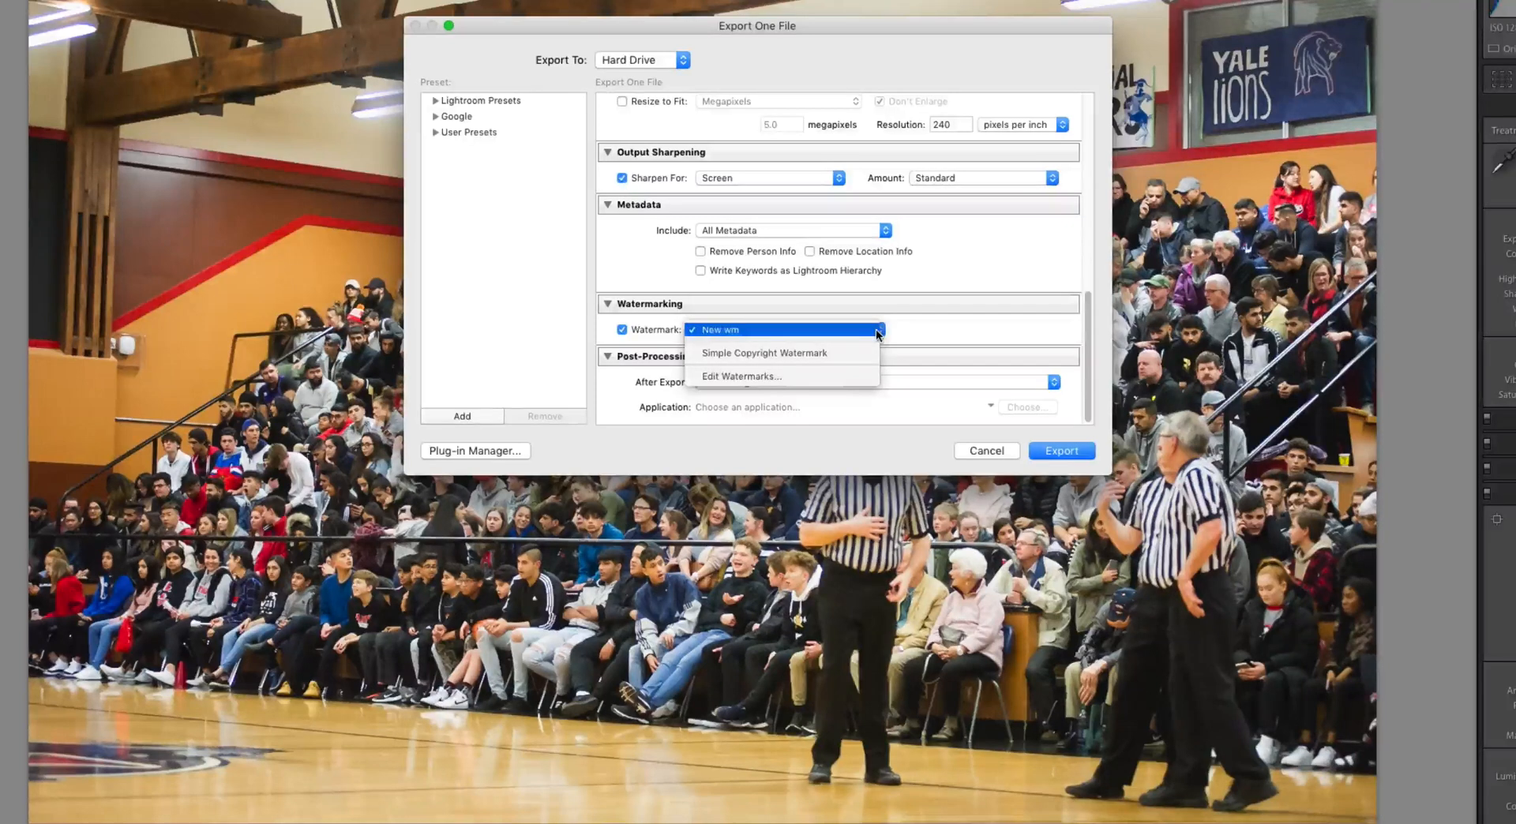
{"action": "left_click", "coordinate": [845, 376]}
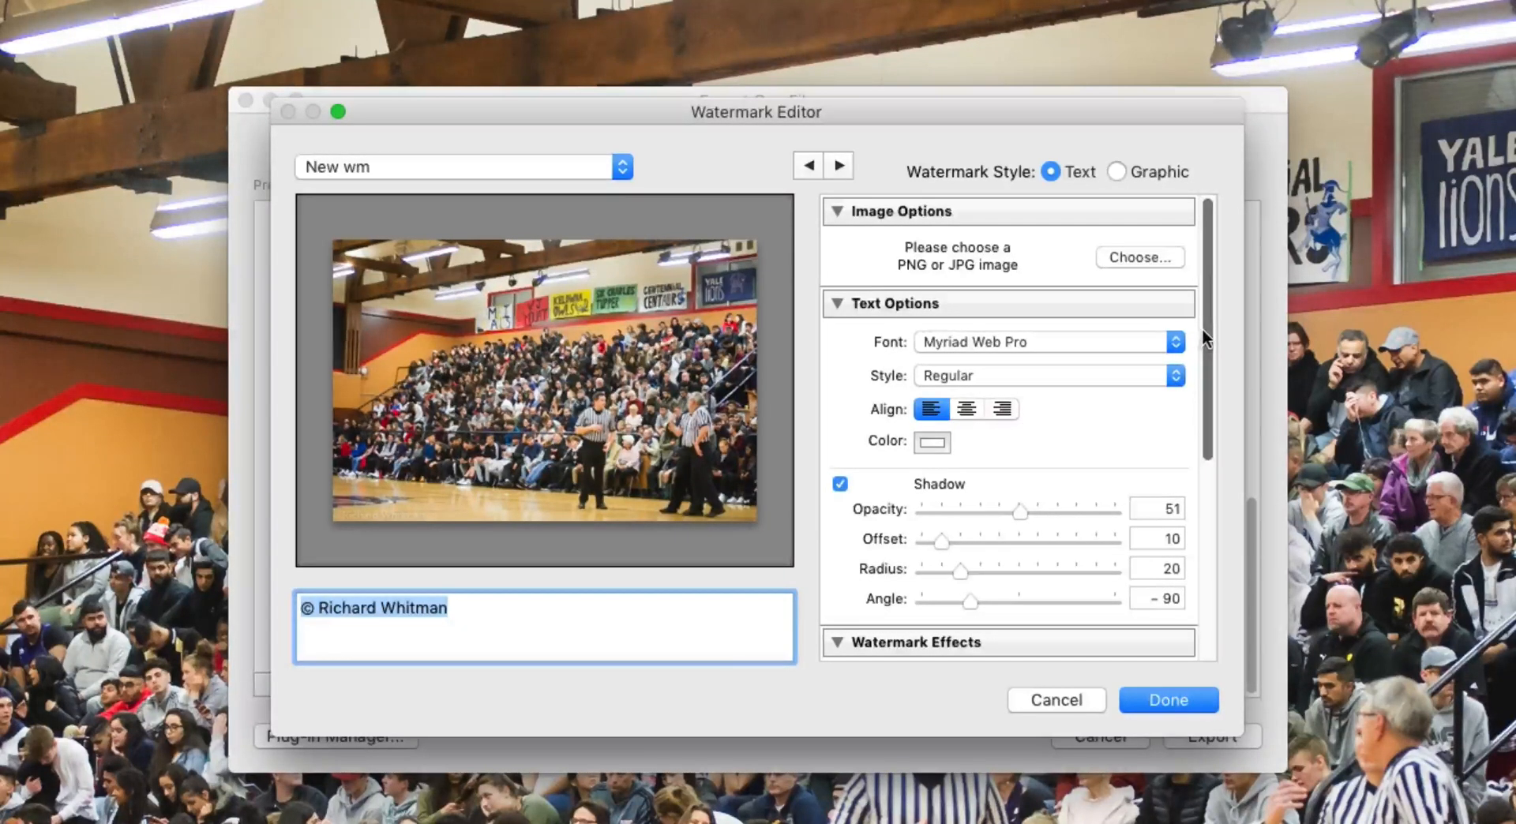
Step: Set the watermark's overall opacity to 34, review its text and shadow options, and anchor it at the photo's lower-left corner
{"action": "left_click_drag", "start_coordinate": [1202, 327], "coordinate": [1186, 516]}
{"action": "scroll", "coordinate": [1186, 517], "scroll_direction": "down", "scroll_amount": 2}
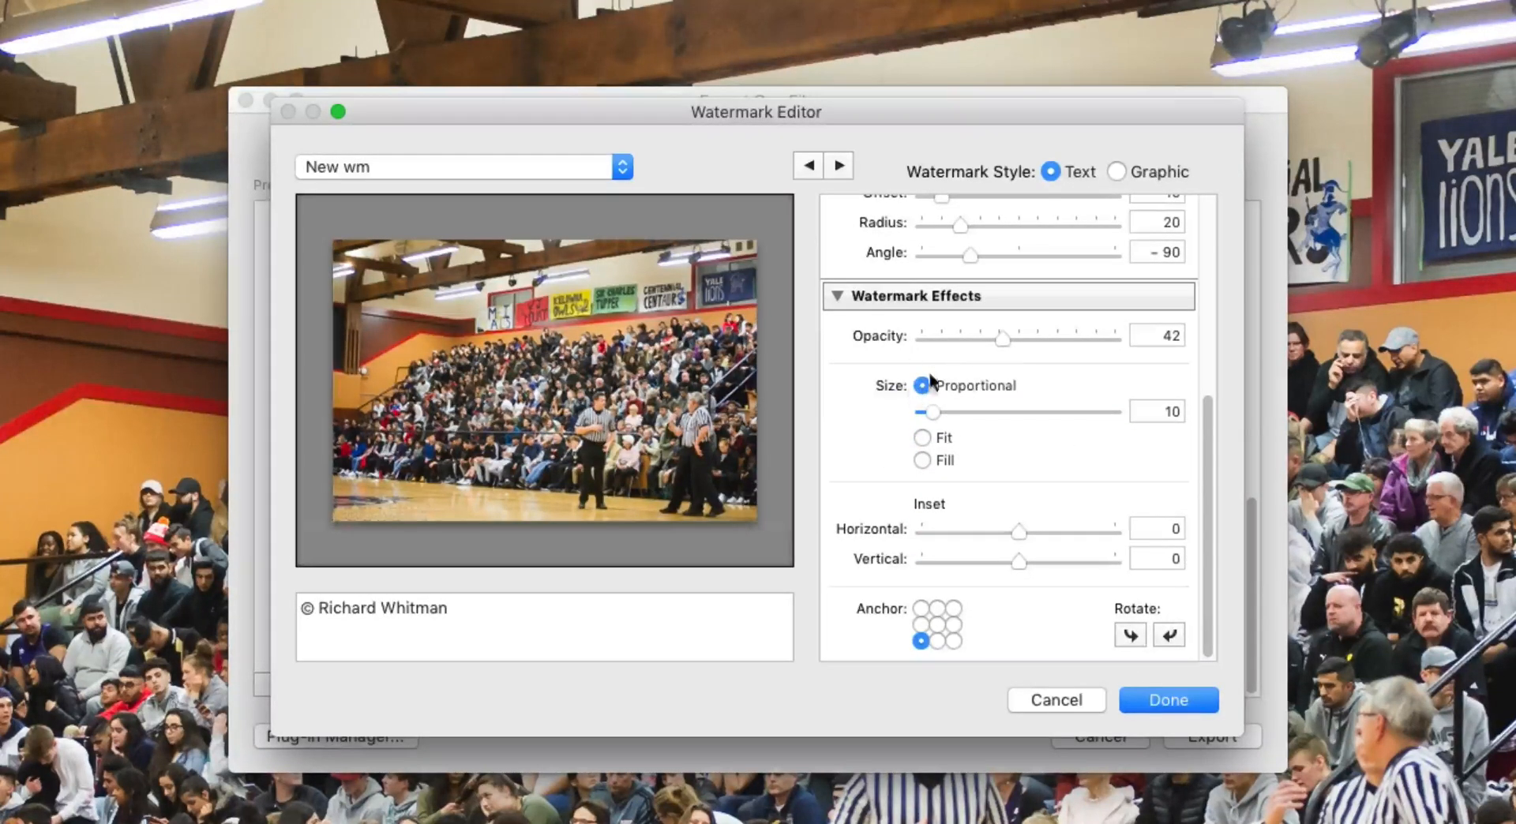
{"action": "mouse_move", "coordinate": [1007, 338]}
{"action": "left_mouse_down"}
{"action": "mouse_move", "coordinate": [1109, 341]}
{"action": "mouse_move", "coordinate": [856, 352]}
{"action": "mouse_move", "coordinate": [1006, 341]}
{"action": "mouse_move", "coordinate": [991, 331]}
{"action": "left_mouse_up"}
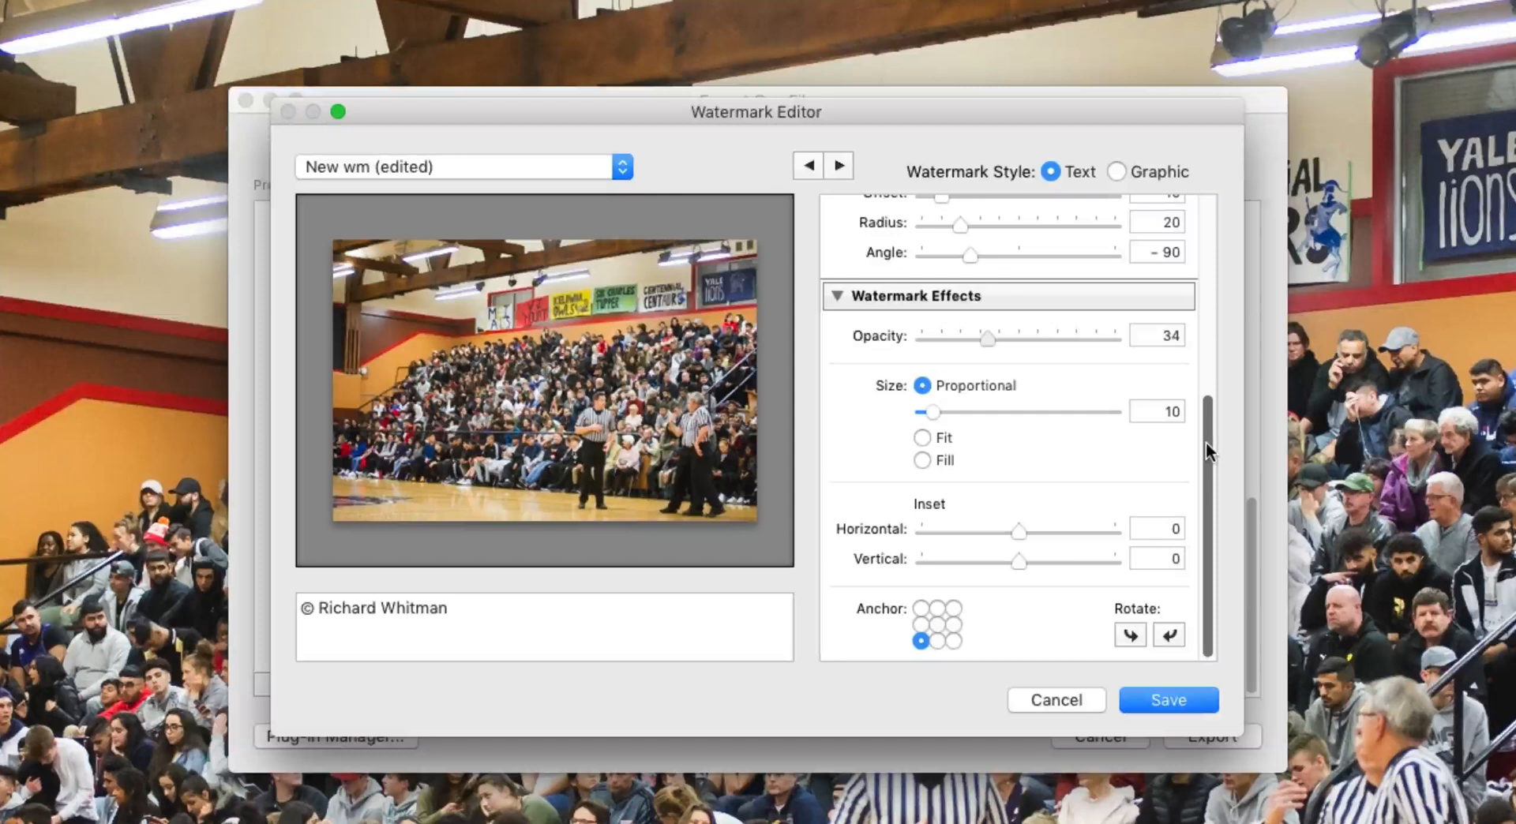
{"action": "left_click_drag", "start_coordinate": [1205, 442], "coordinate": [1201, 207]}
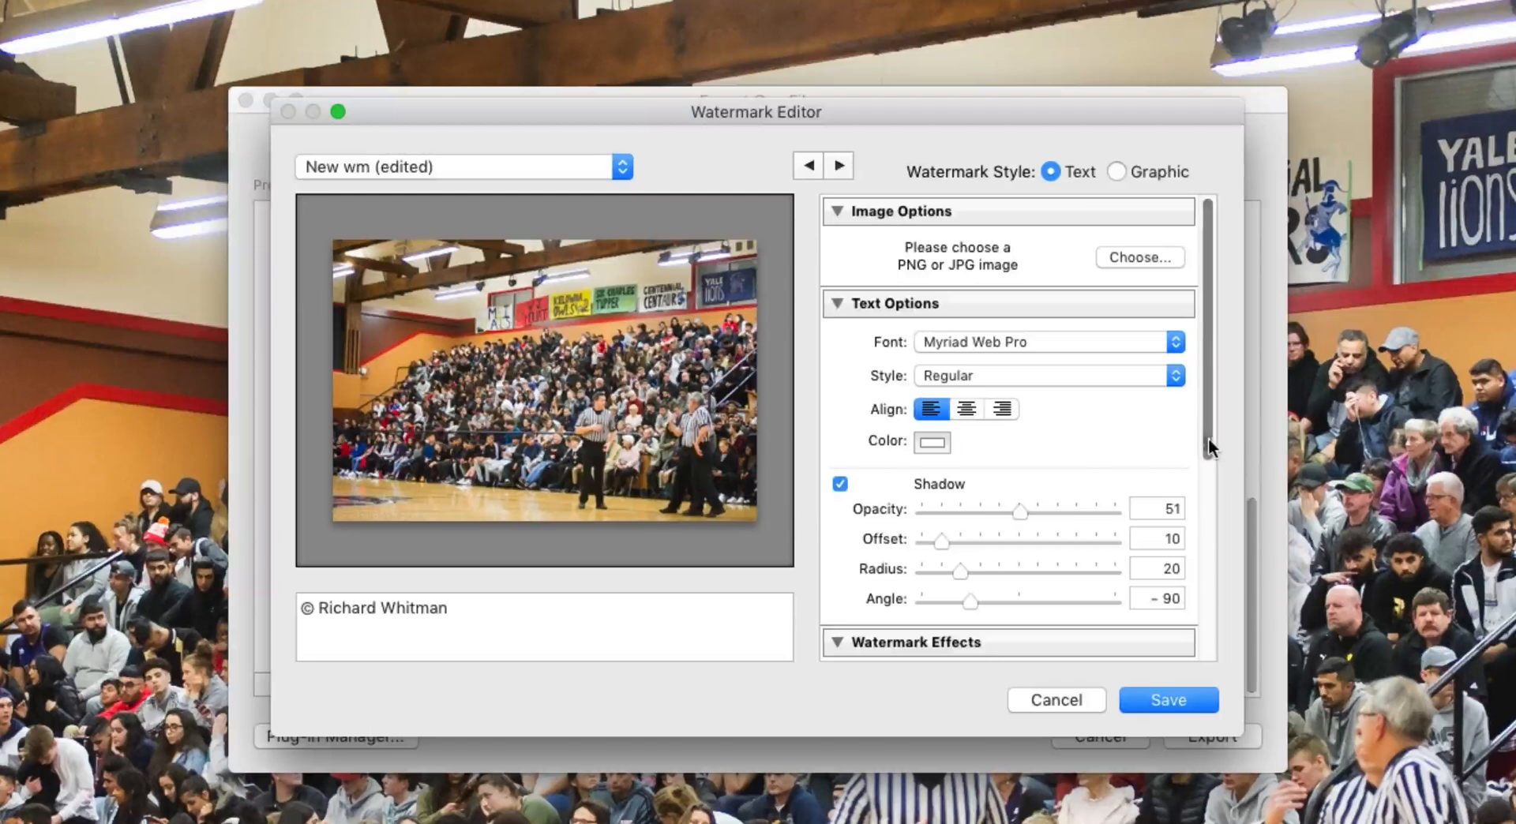
{"action": "left_click_drag", "start_coordinate": [1208, 438], "coordinate": [1220, 522]}
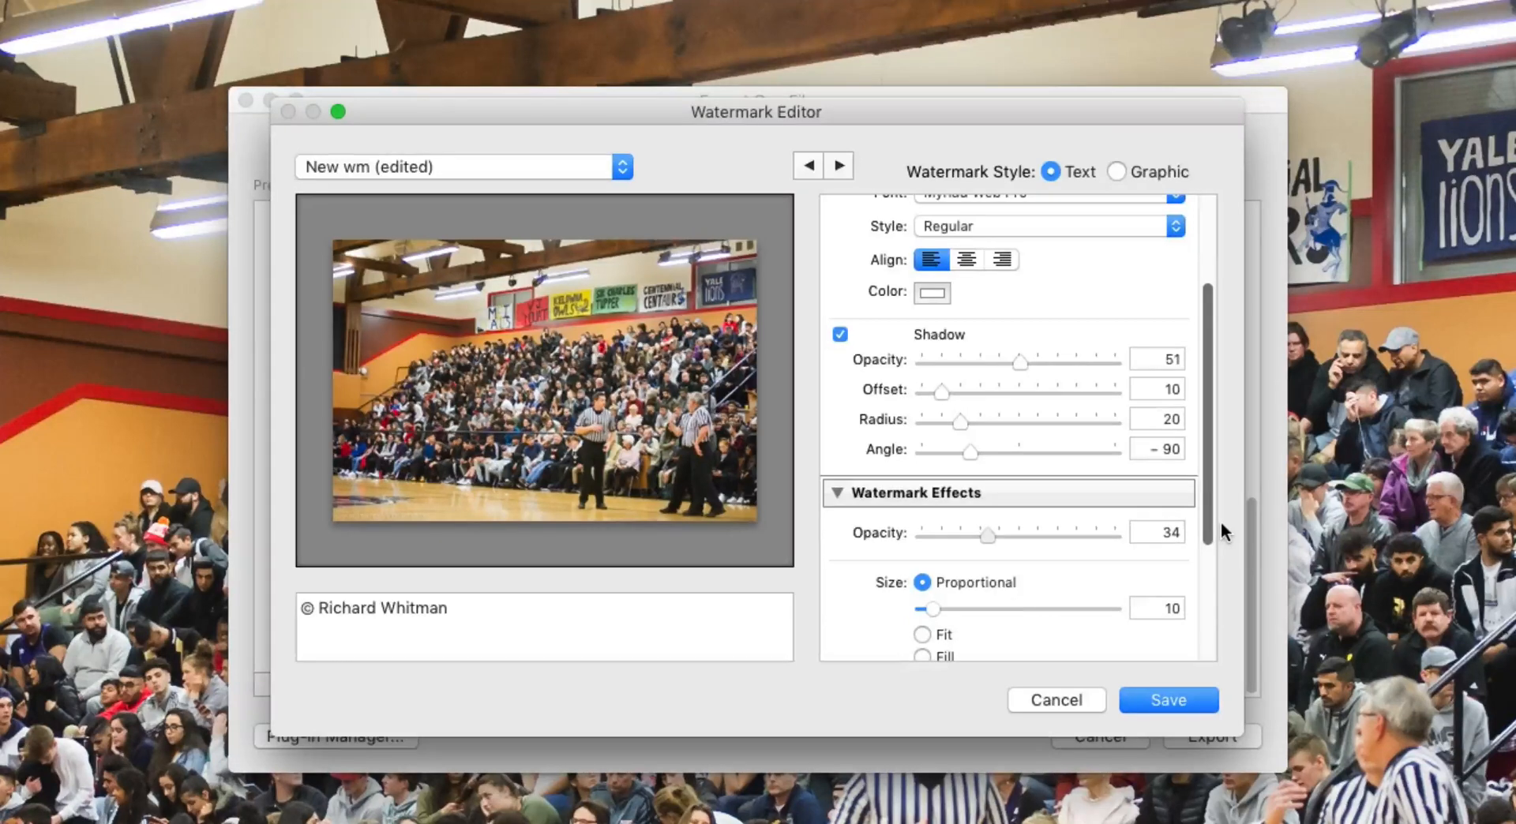
{"action": "left_click_drag", "start_coordinate": [1220, 521], "coordinate": [1219, 646]}
{"action": "left_click", "coordinate": [917, 640]}
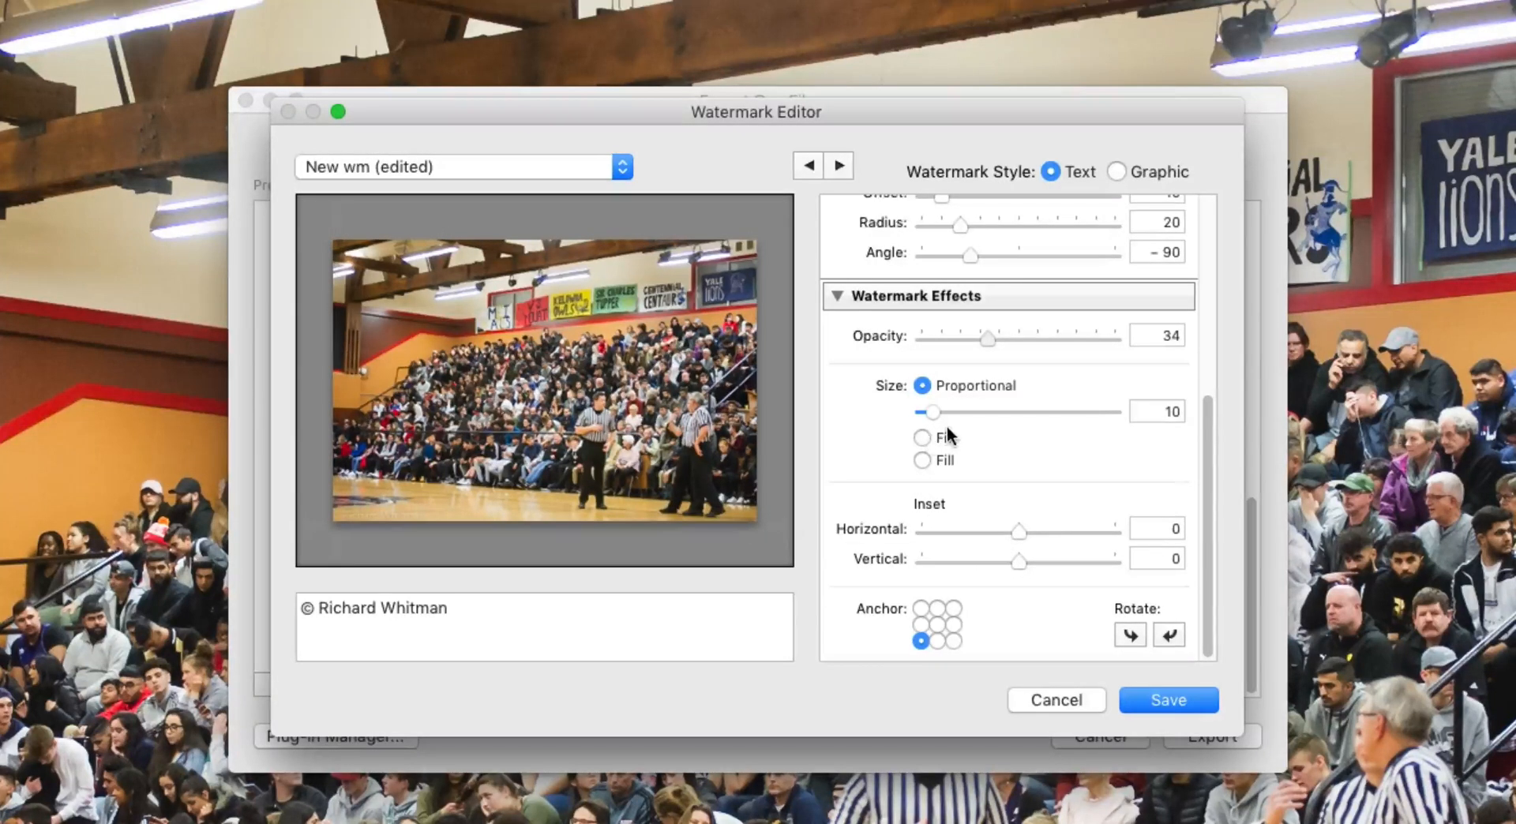
Step: Resize the text watermark on the preview to a proportional size of 13
{"action": "mouse_move", "coordinate": [349, 522]}
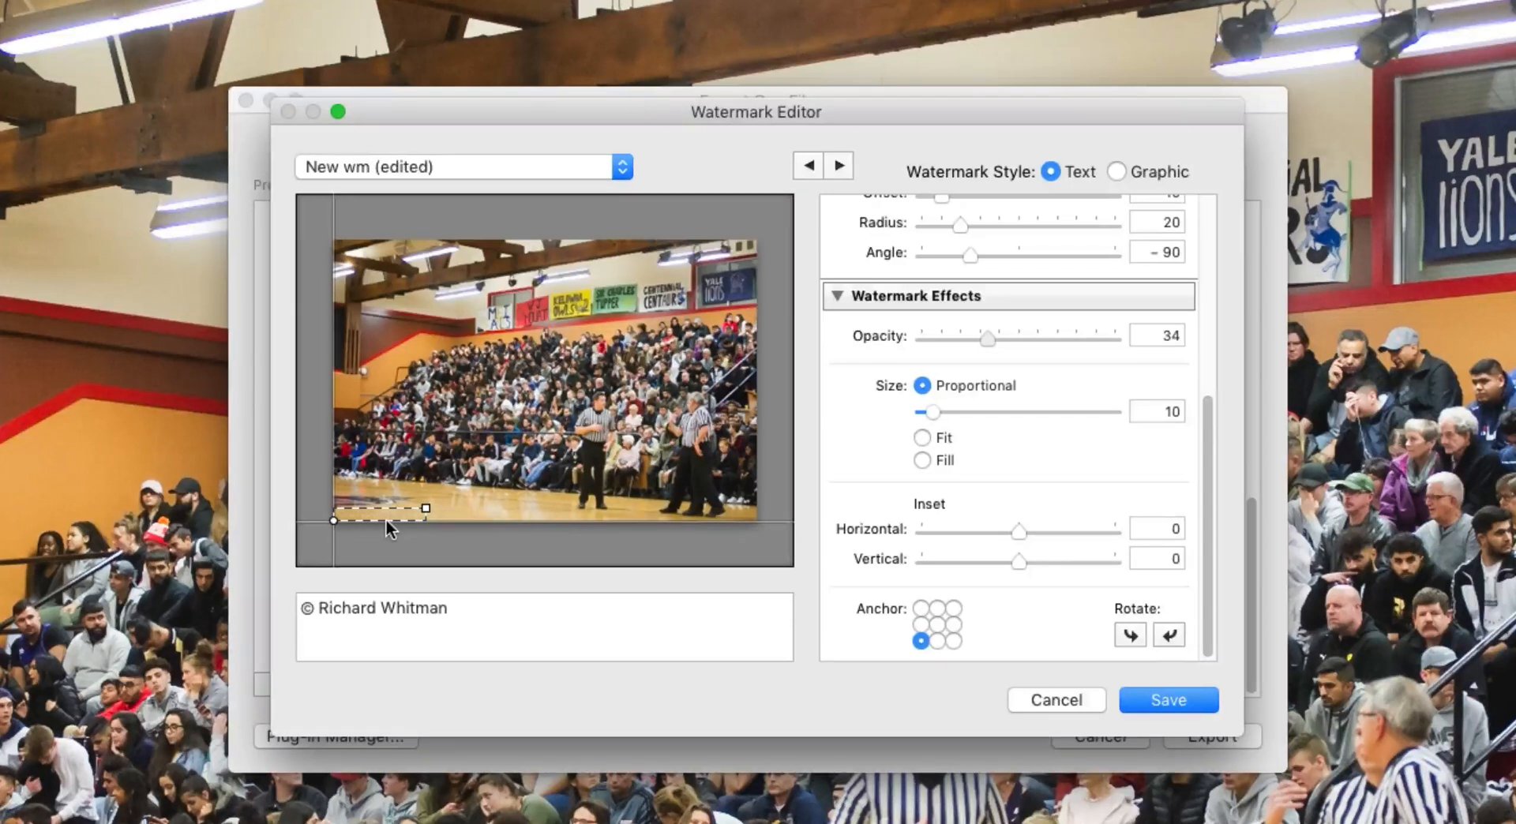
{"action": "left_click_drag", "start_coordinate": [404, 513], "coordinate": [727, 456]}
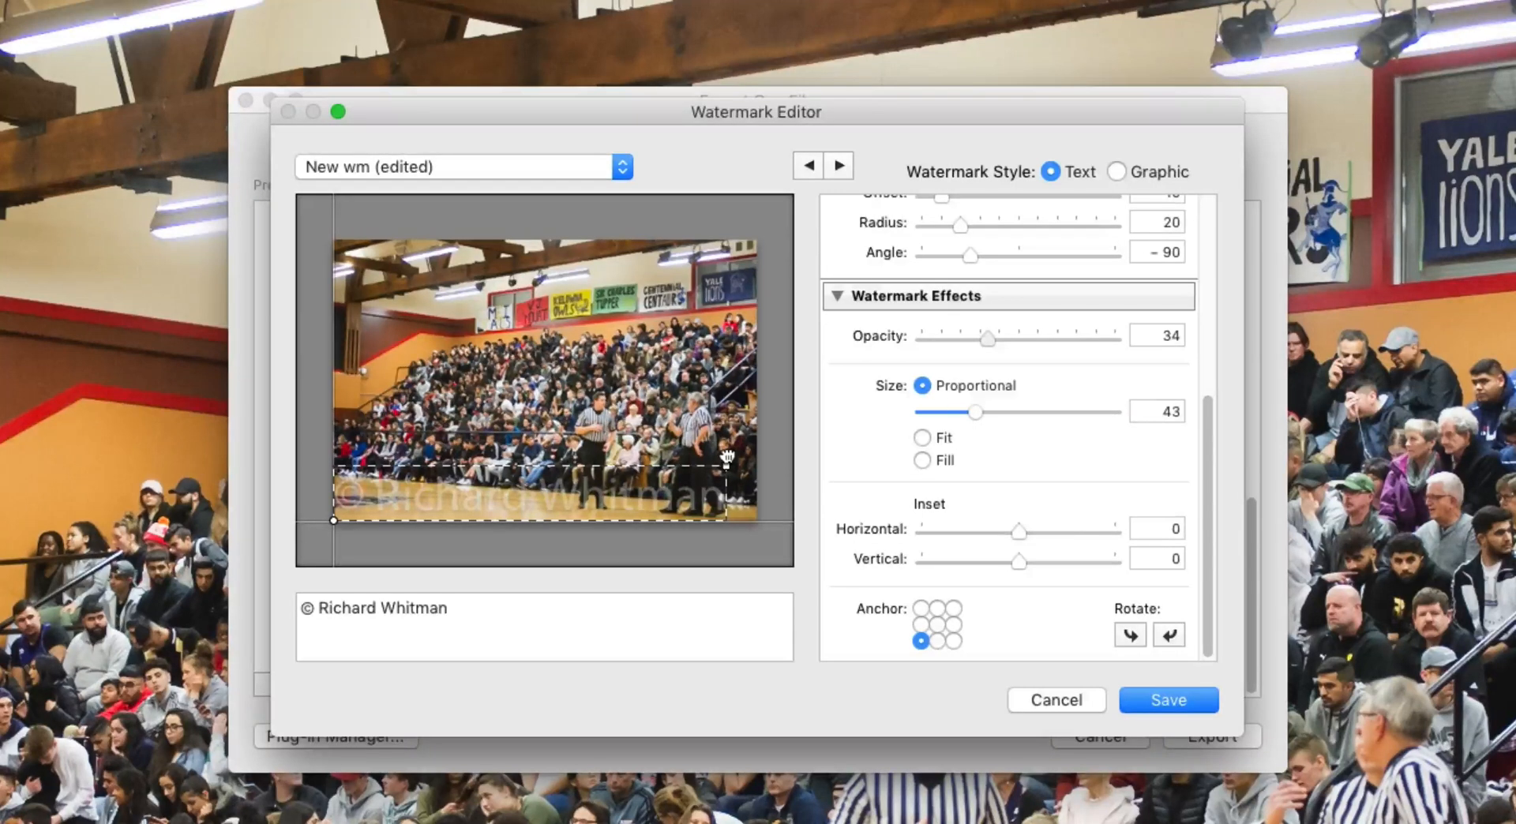
{"action": "left_click_drag", "start_coordinate": [727, 457], "coordinate": [491, 508]}
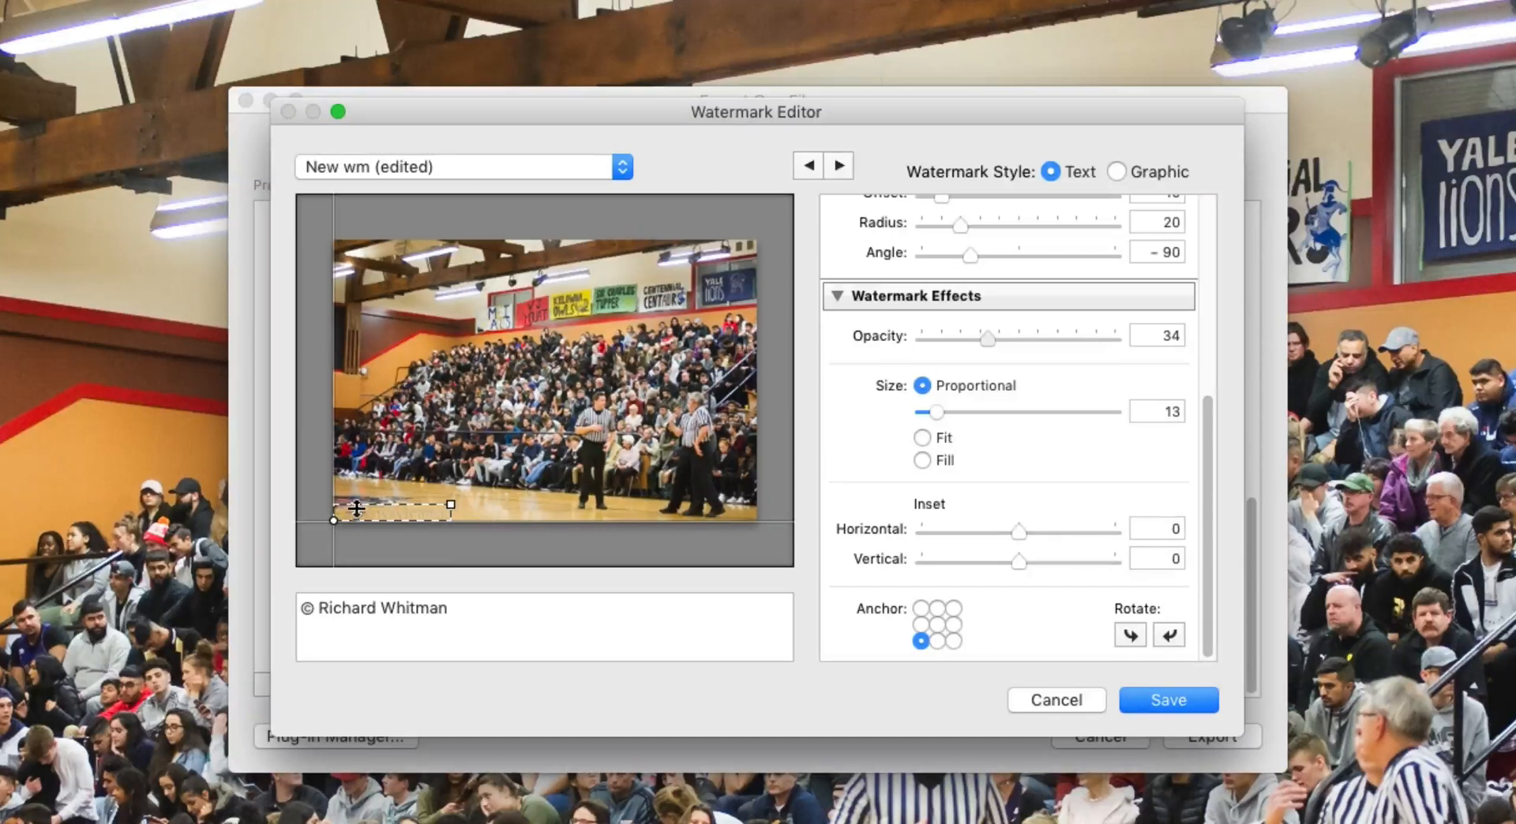
Step: Save the edited watermark as a new preset named wm2 and export the photo with it
{"action": "left_click", "coordinate": [1133, 701]}
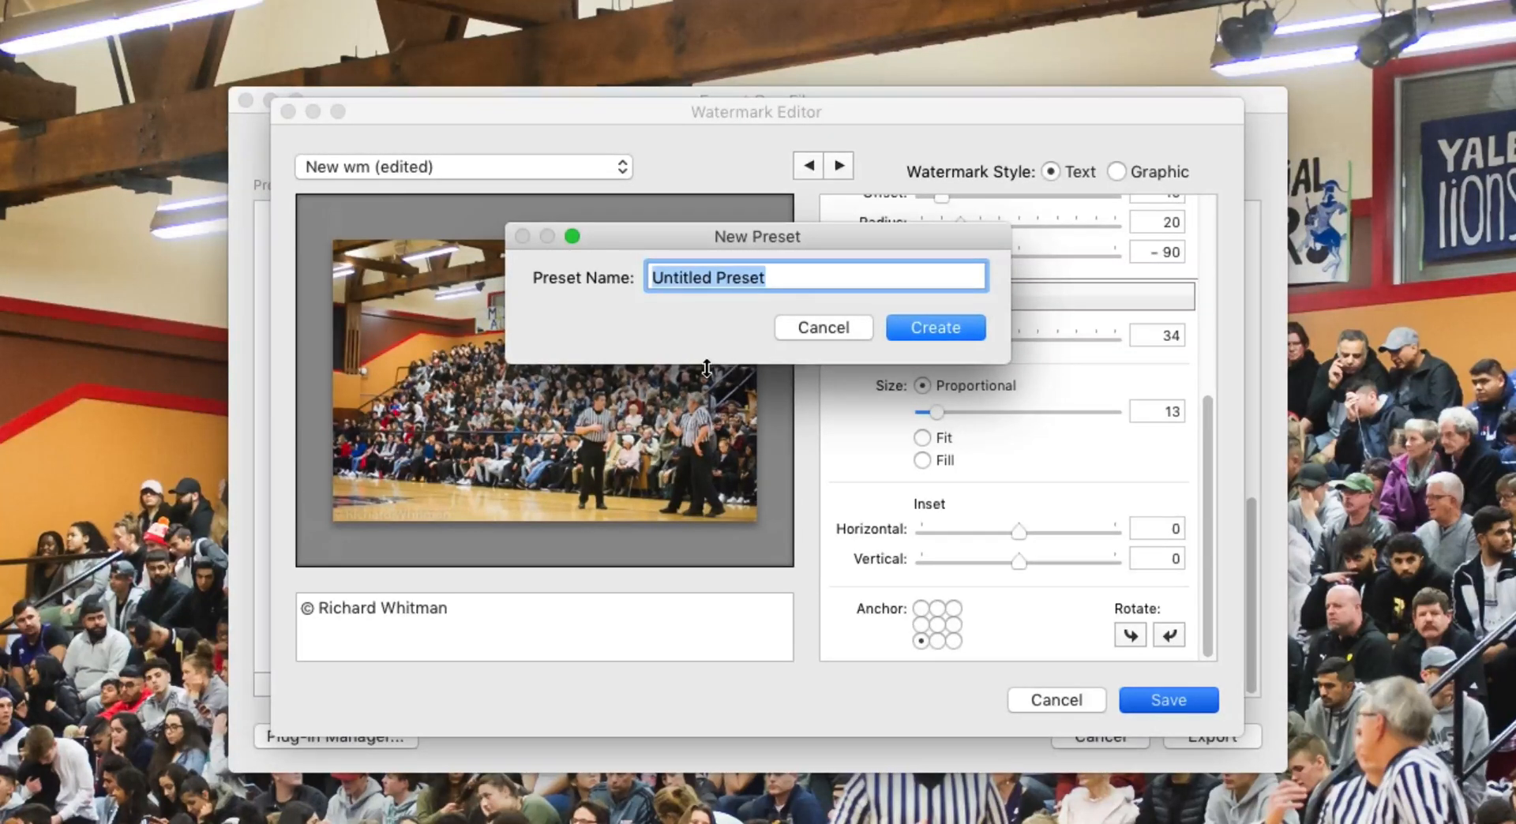
{"action": "type", "text": "wm2"}
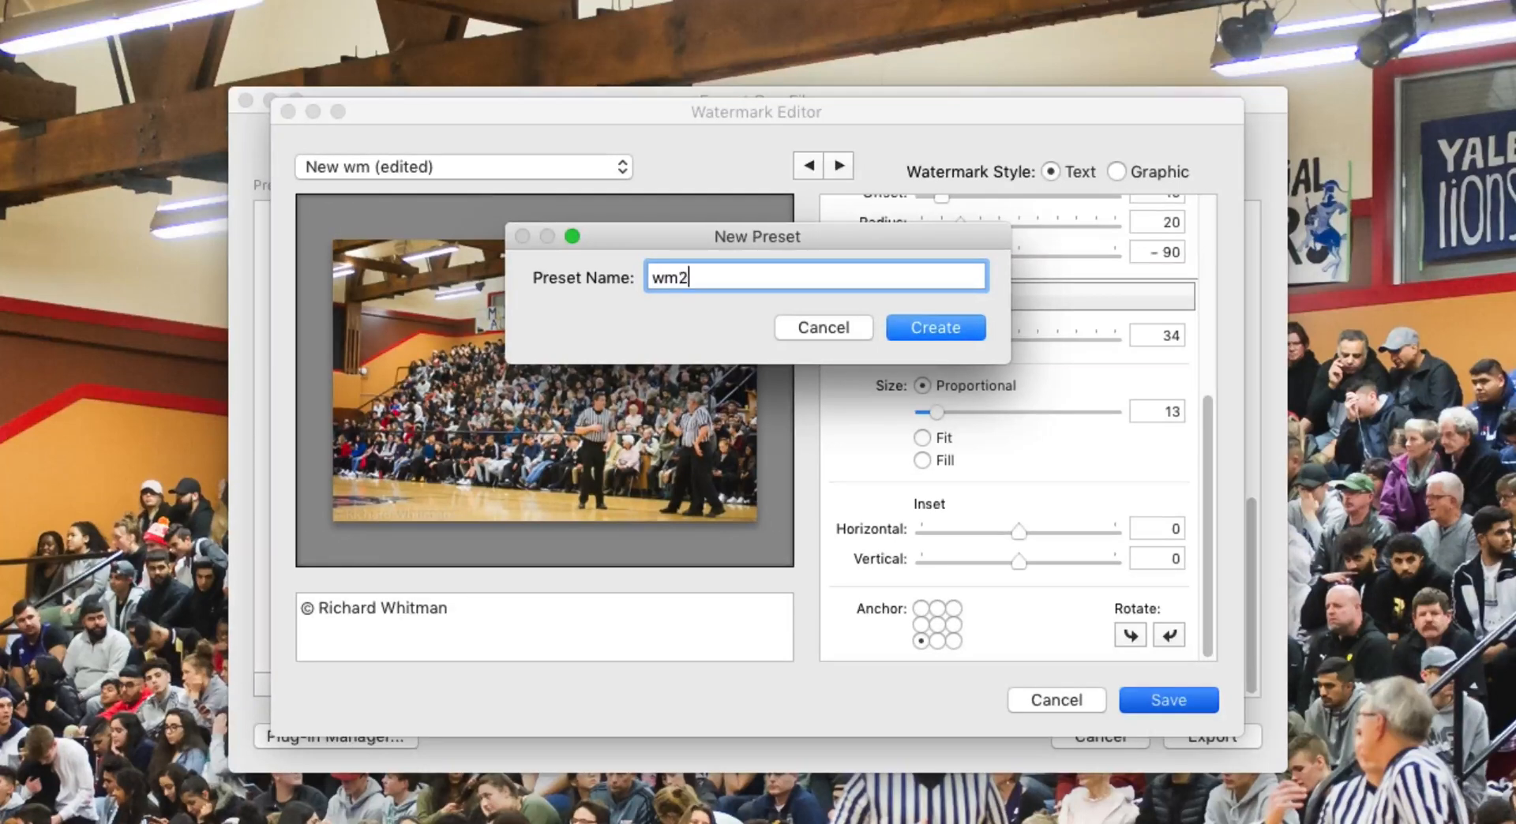
{"action": "left_click", "coordinate": [960, 324]}
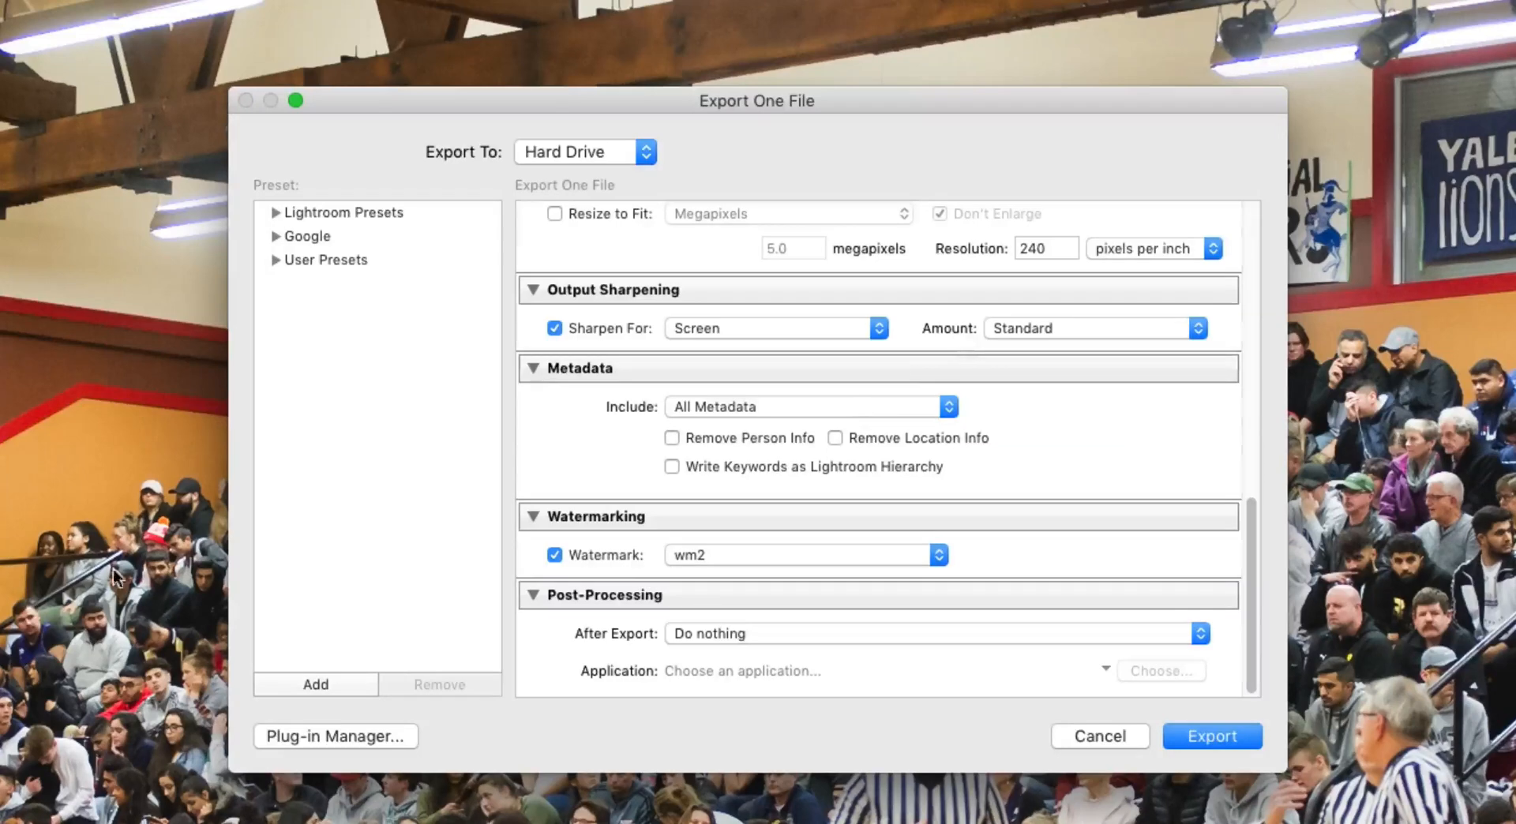
{"action": "left_click", "coordinate": [1190, 733]}
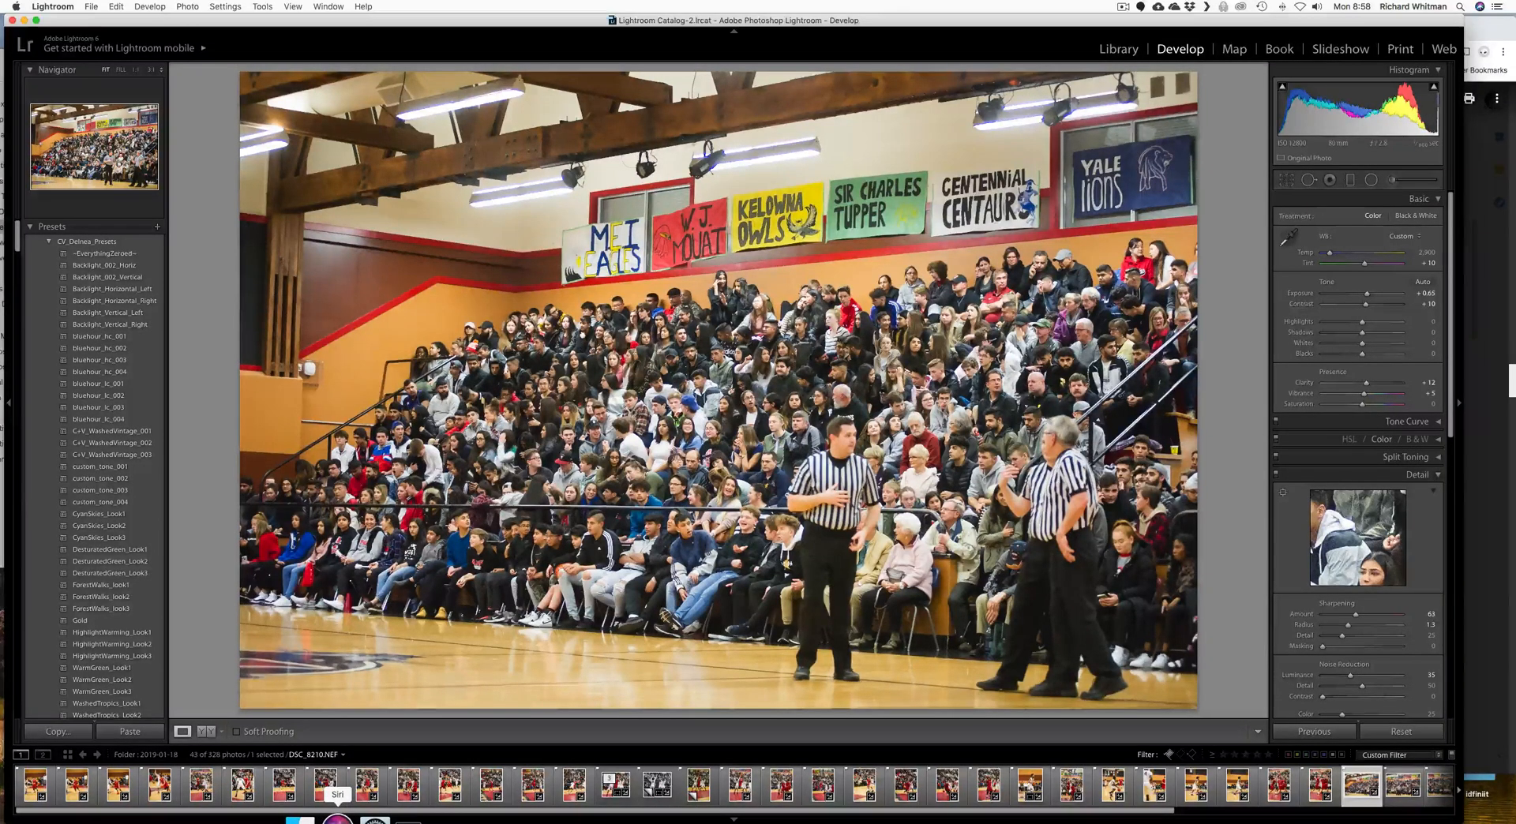
Step: Switch to Desktop 2 and open the basketball folder containing the exported photos
{"action": "key", "text": "ctrl+Up"}
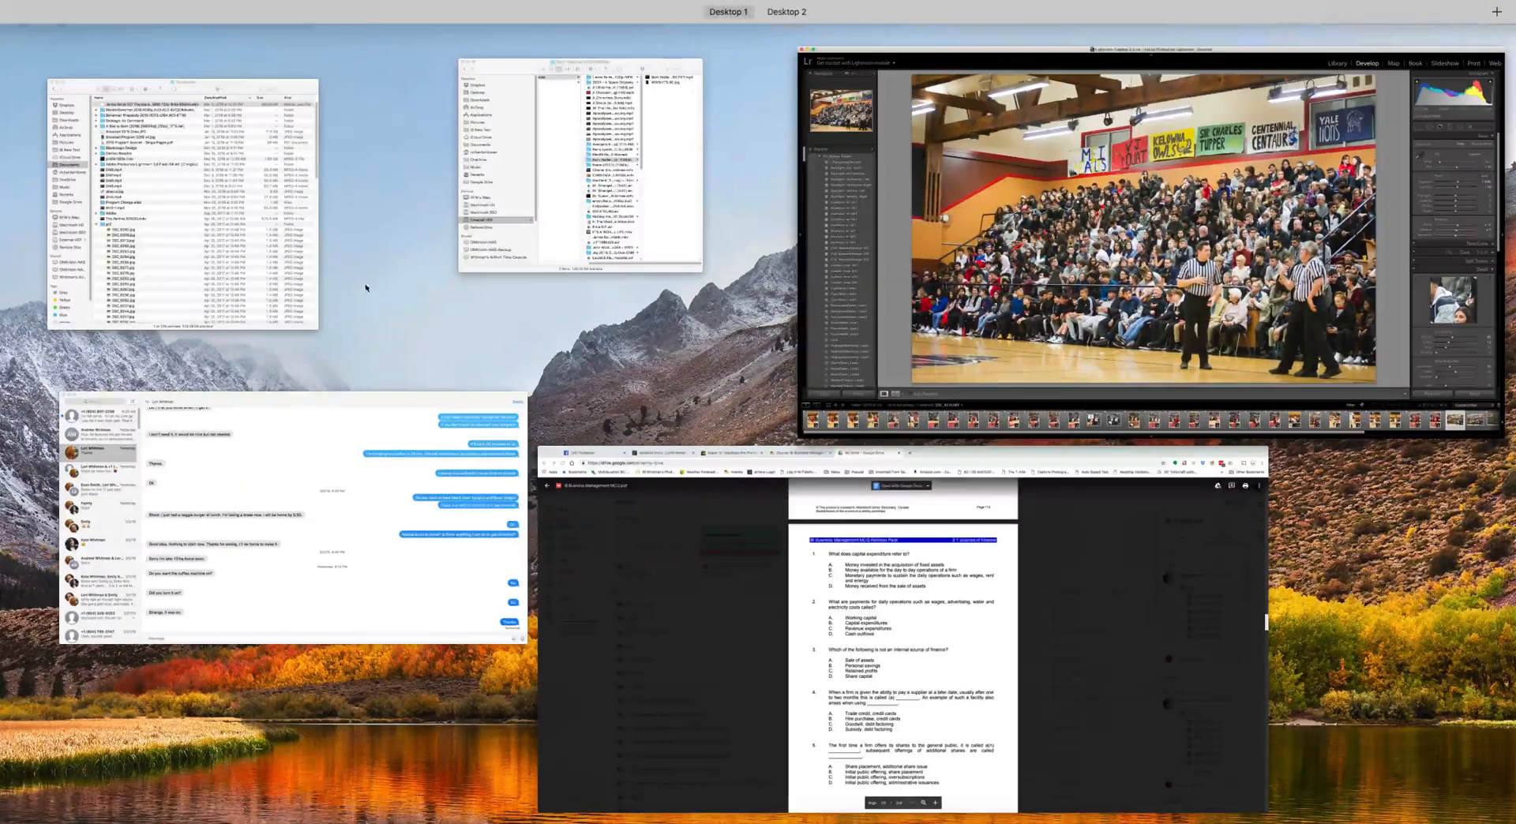
{"action": "mouse_move", "coordinate": [762, 12]}
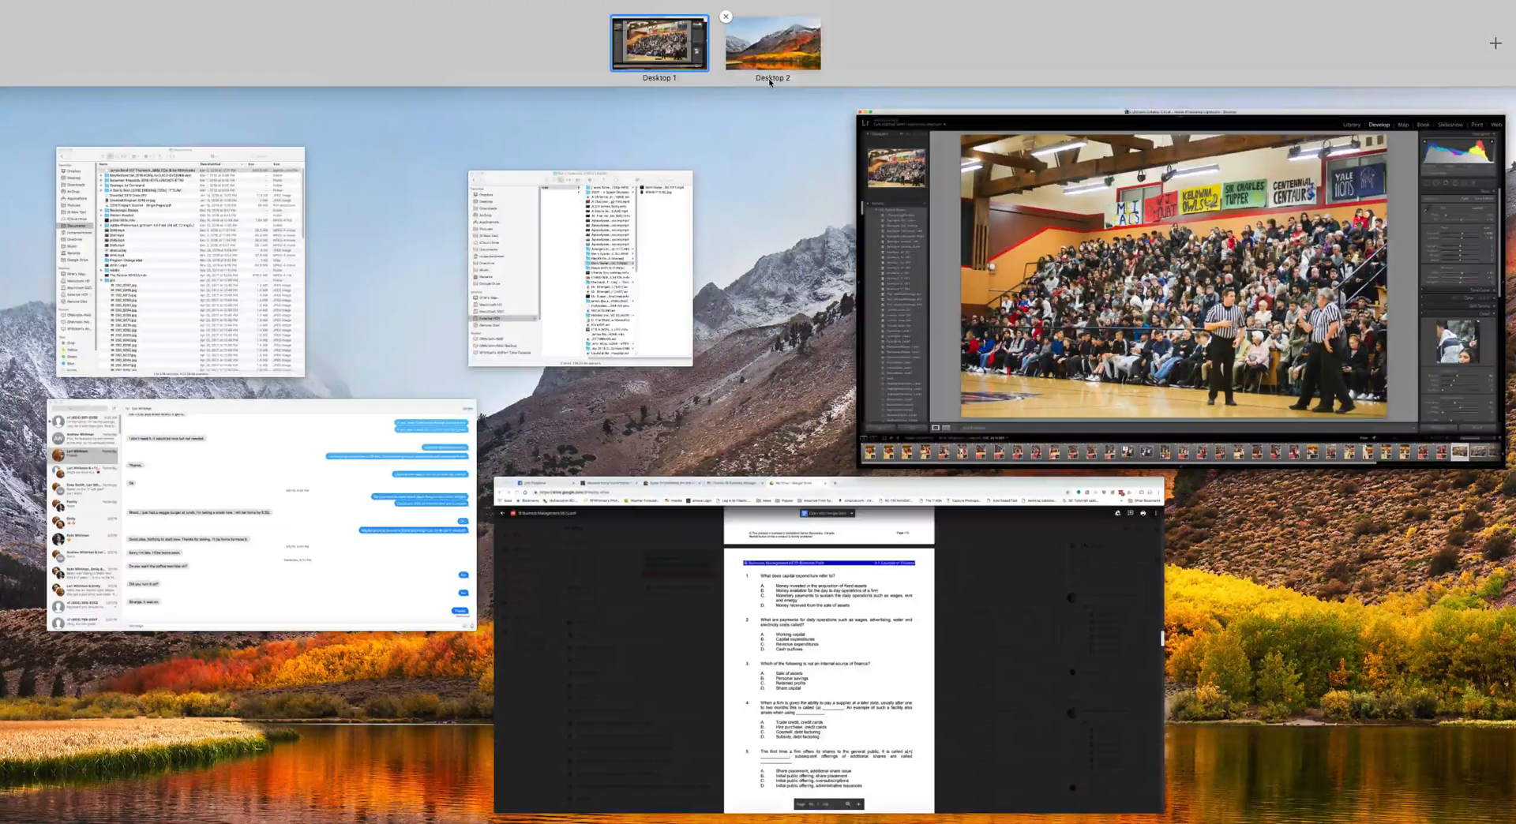
{"action": "left_click", "coordinate": [771, 64]}
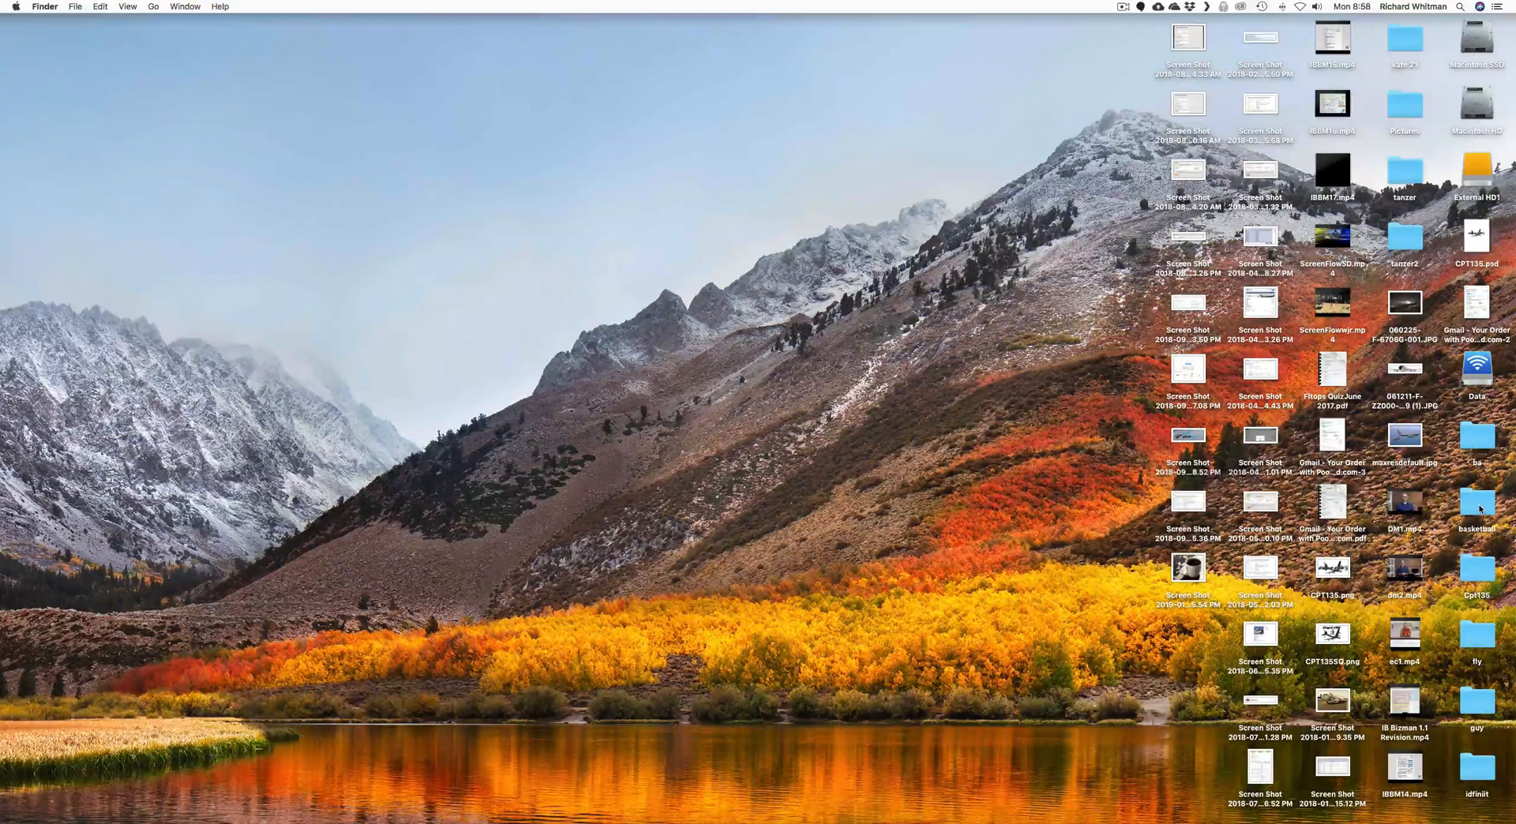
{"action": "double_click", "coordinate": [1477, 505]}
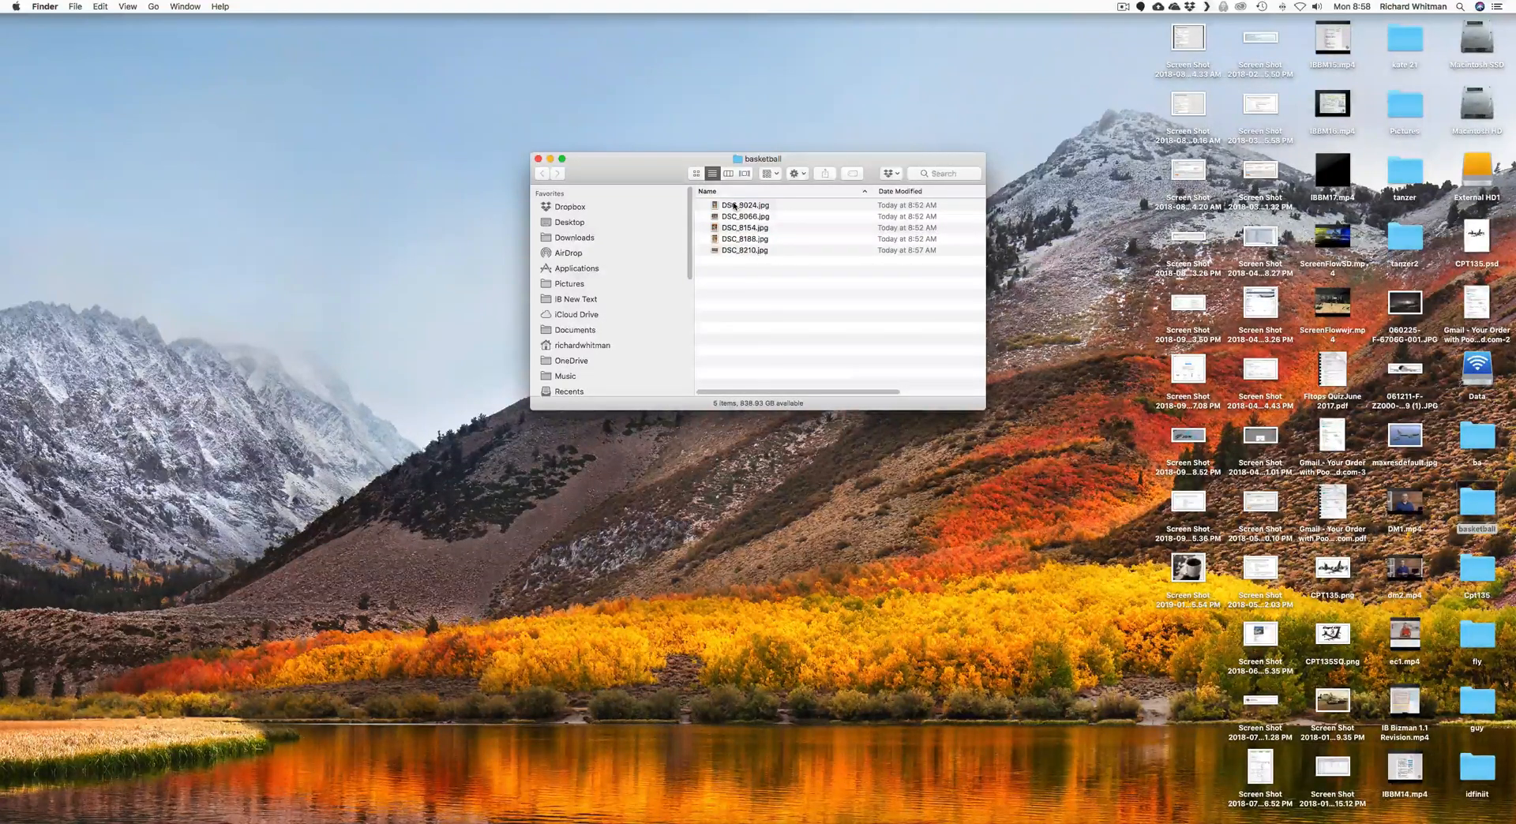
Step: Open DSC_8024.jpg and the watermarked DSC_8210.jpg in Preview to inspect them, and close DSC_8210.jpg
{"action": "left_click", "coordinate": [736, 205]}
{"action": "double_click", "coordinate": [735, 206]}
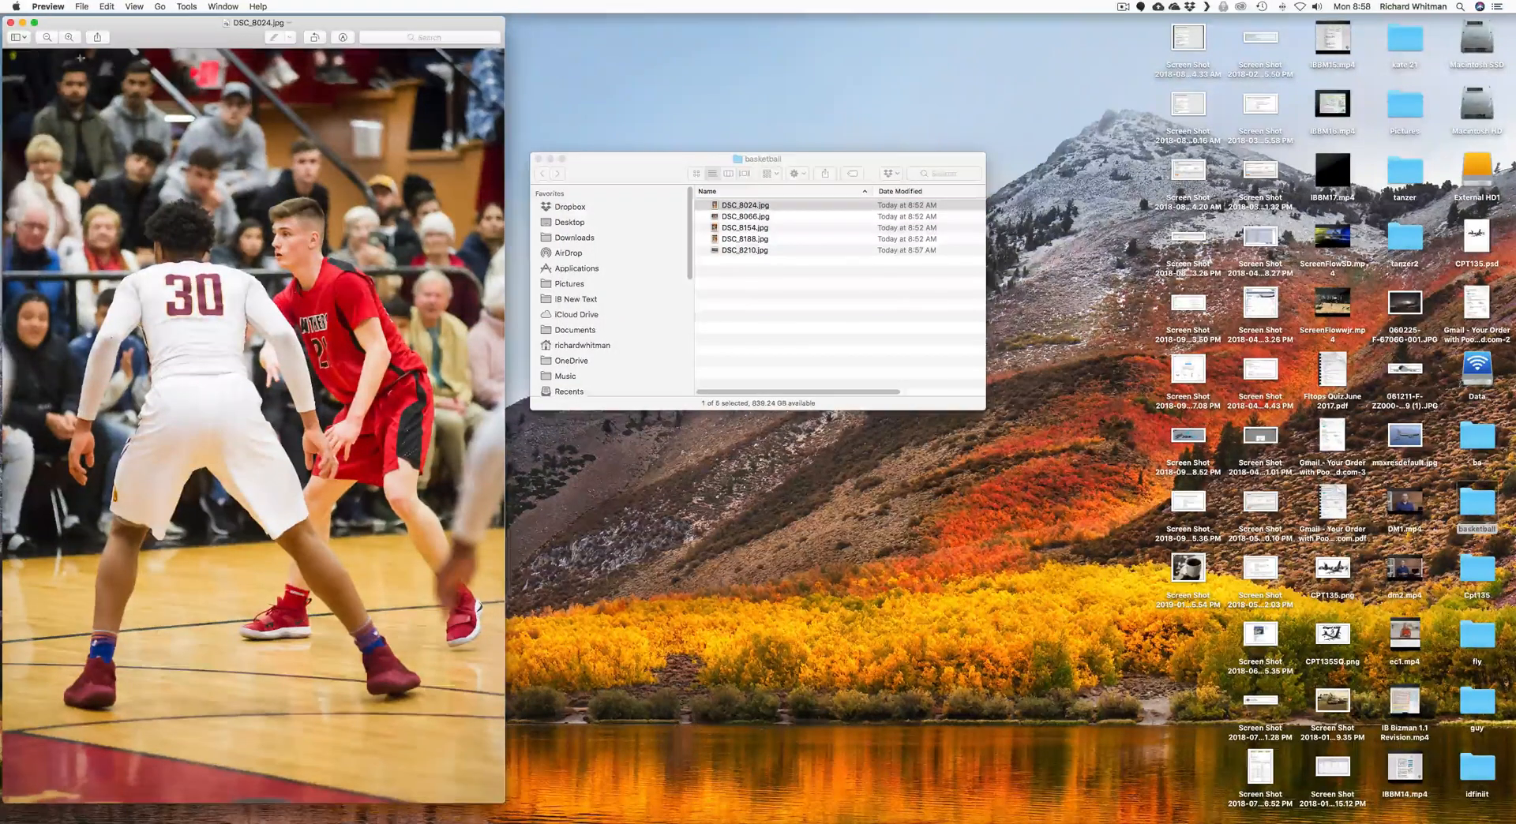
{"action": "left_click", "coordinate": [82, 7]}
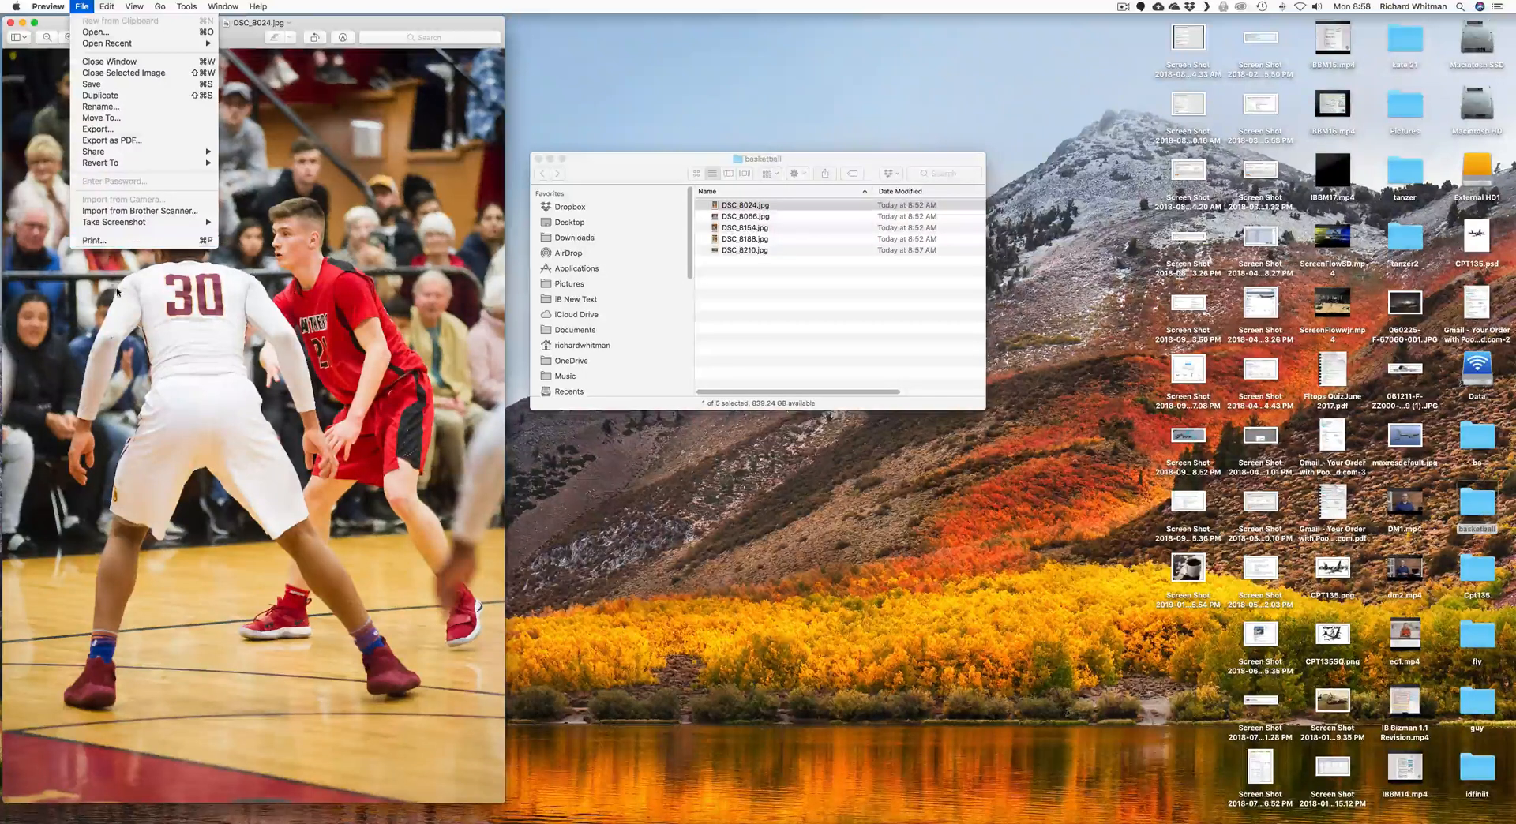
{"action": "left_click", "coordinate": [124, 297]}
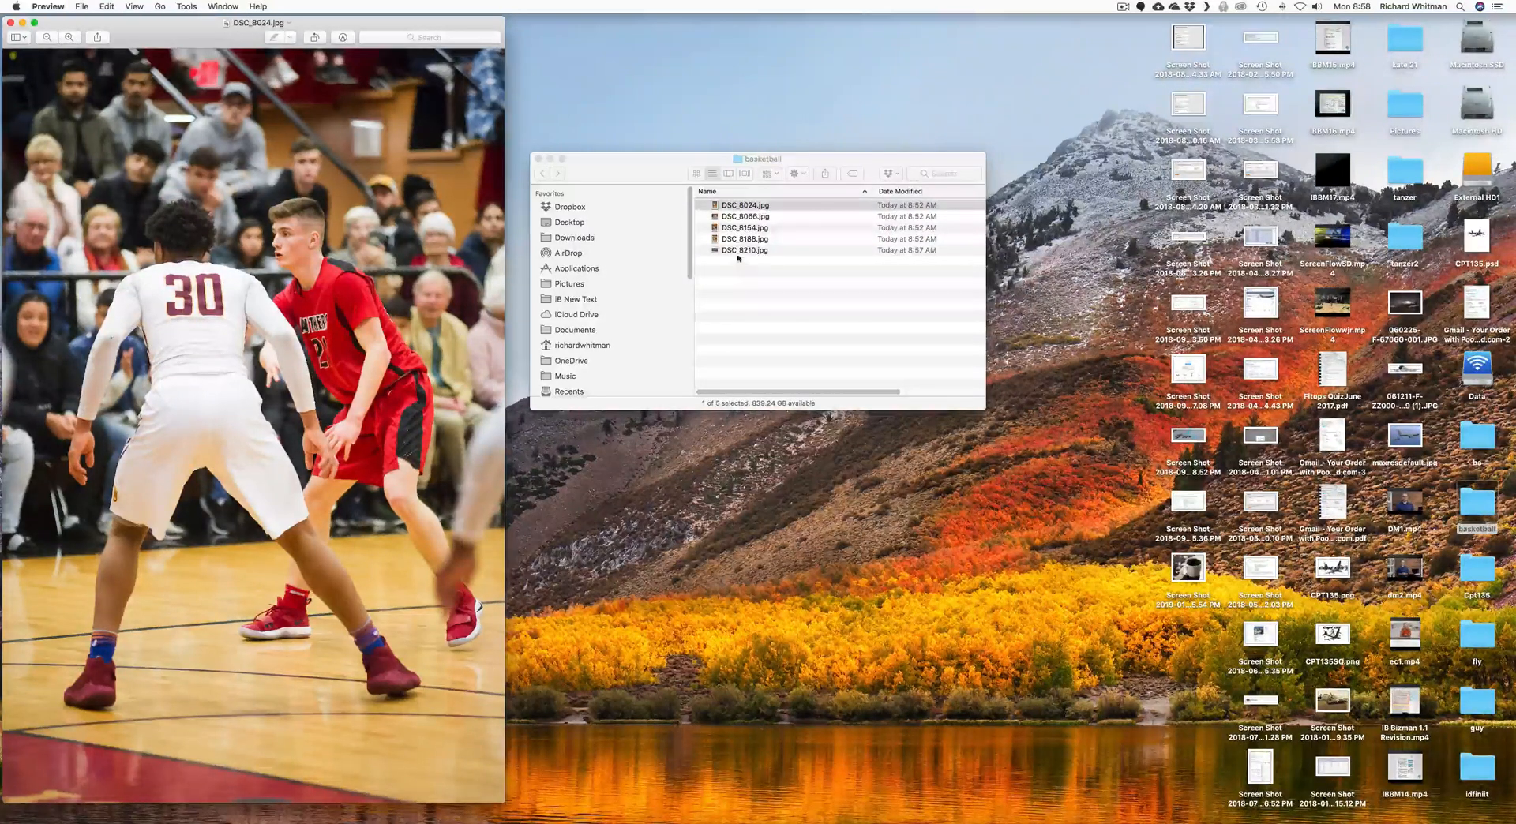
{"action": "double_click", "coordinate": [733, 248]}
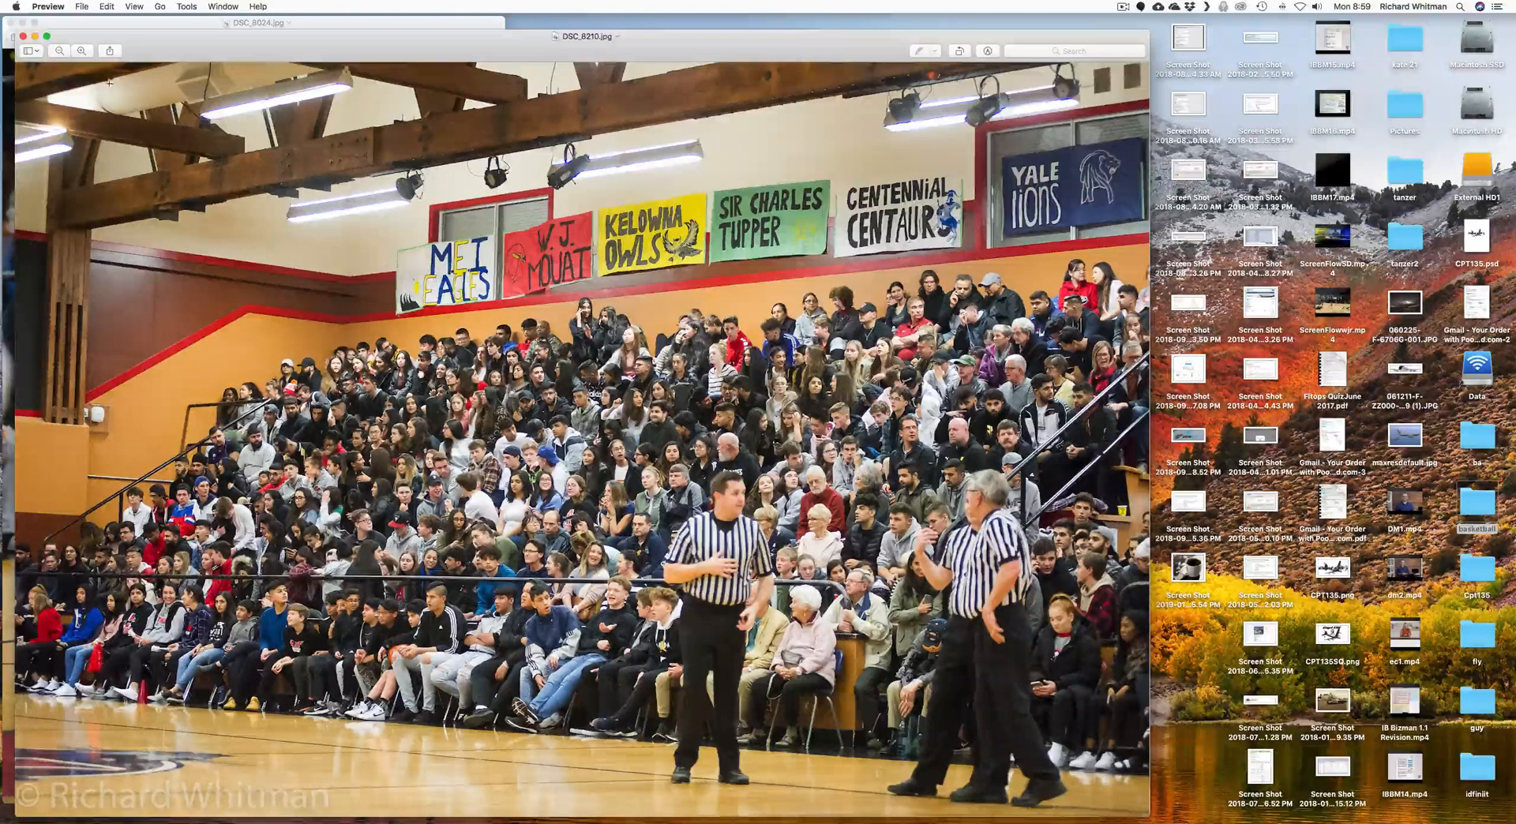
{"action": "left_click", "coordinate": [23, 37]}
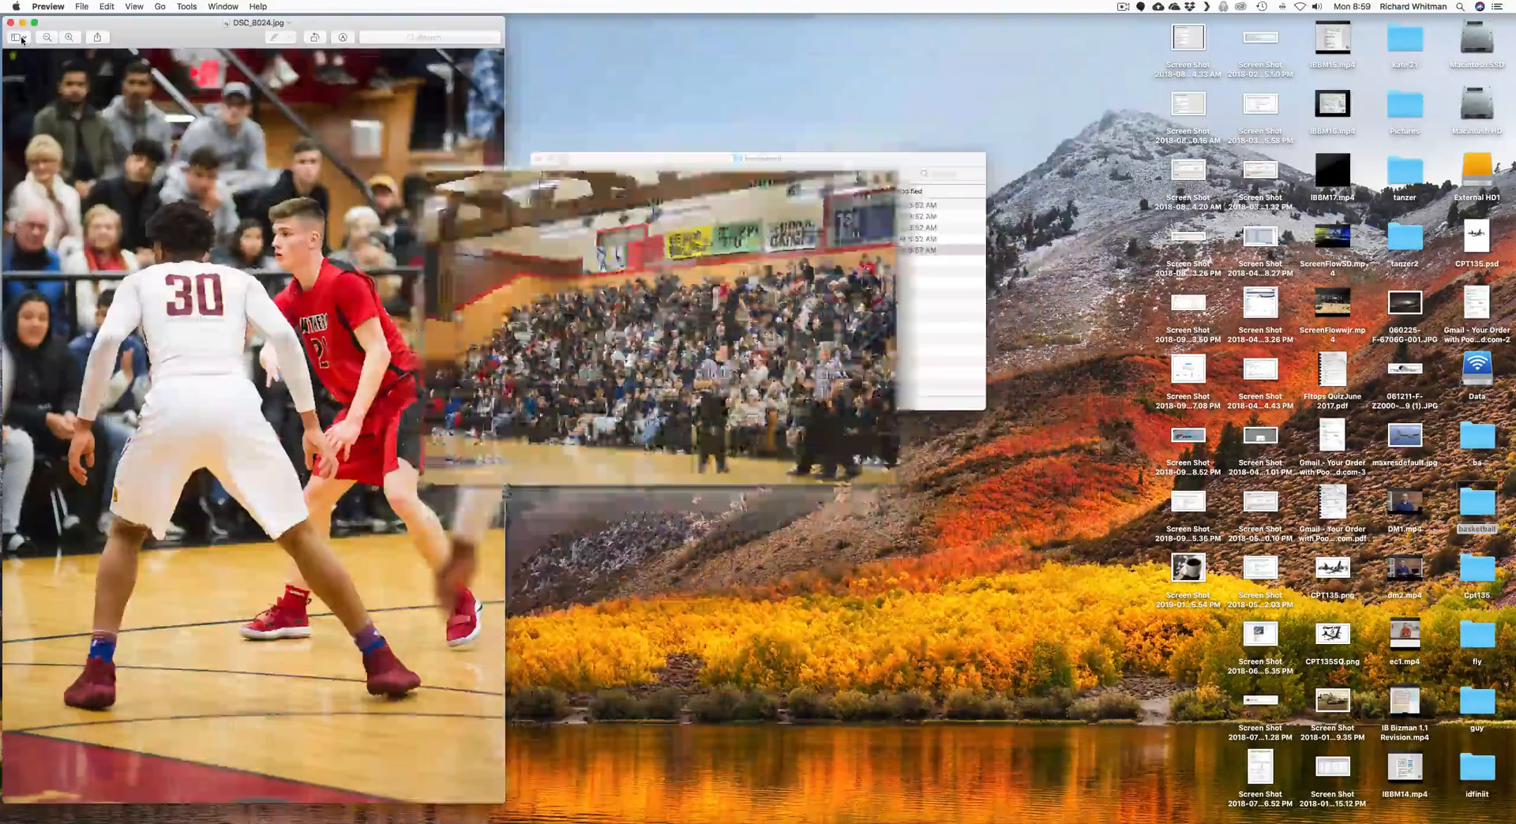